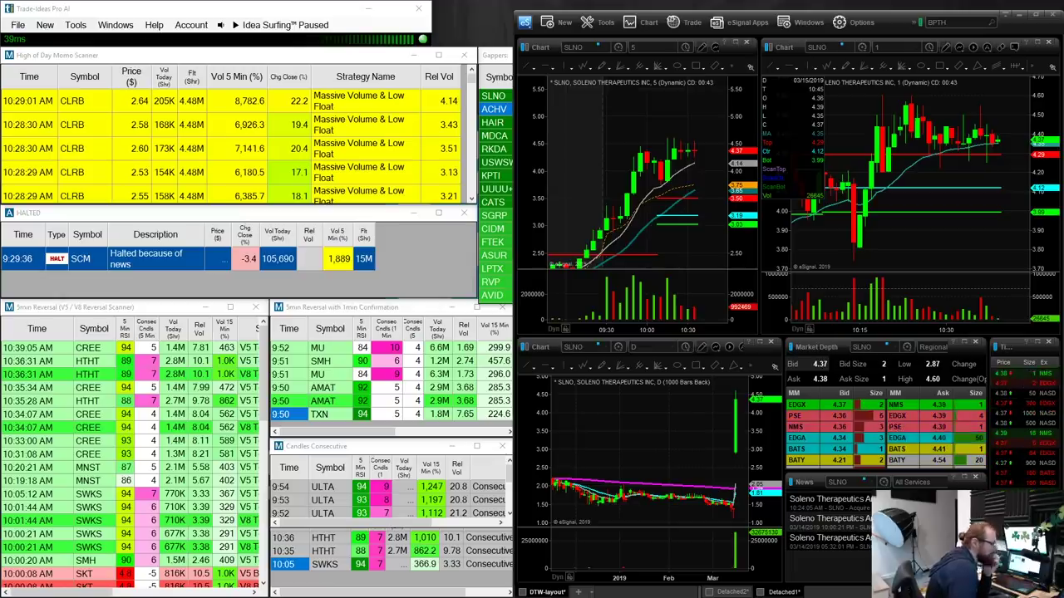
# Raise the Lightspeed panel with the CLRB, SLNO and RVP positions over the lower-left scanners.
pyautogui.moveTo(333, 597); pyautogui.dragTo(332, 290)
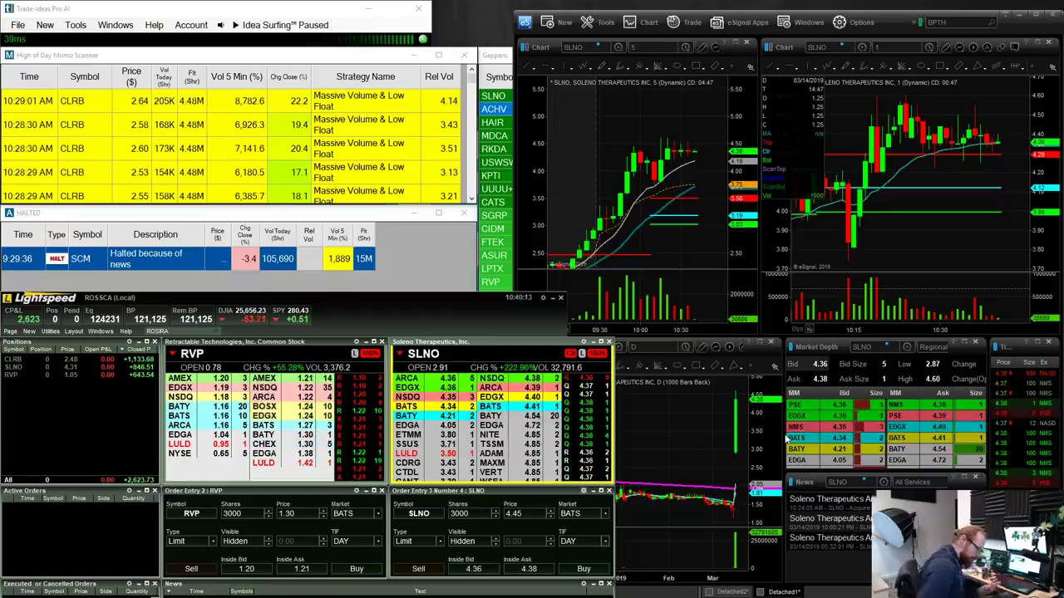
# Bring the SLNO 5-minute and 1-minute charts forward, zoom them out, and circle the 1-minute spike.
pyautogui.click(657, 146)
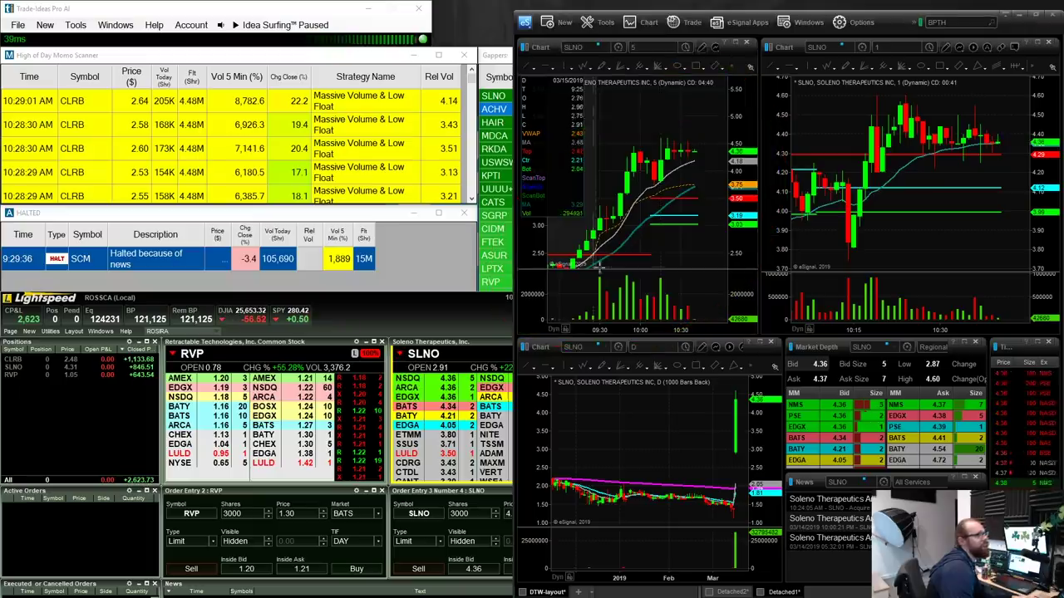
pyautogui.scroll(-2, 651, 333)
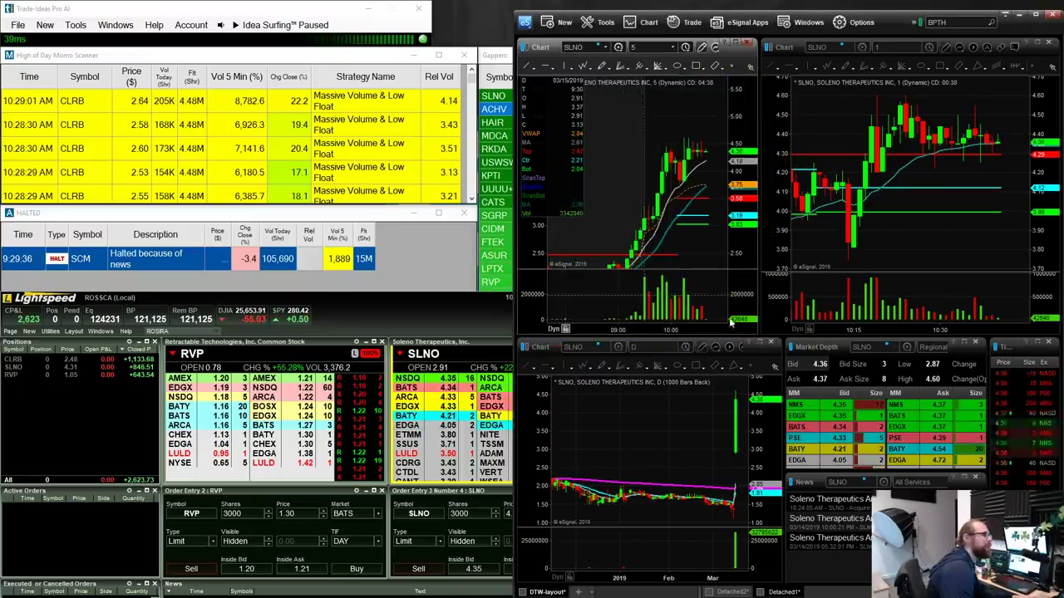
pyautogui.scroll(-3, 900, 155)
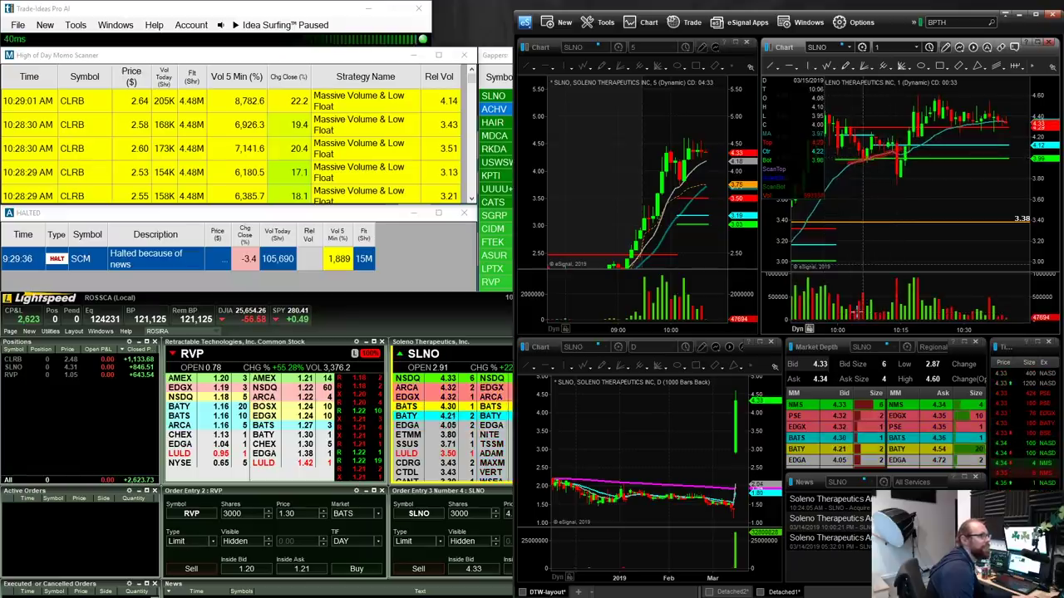
pyautogui.scroll(-1, 856, 316)
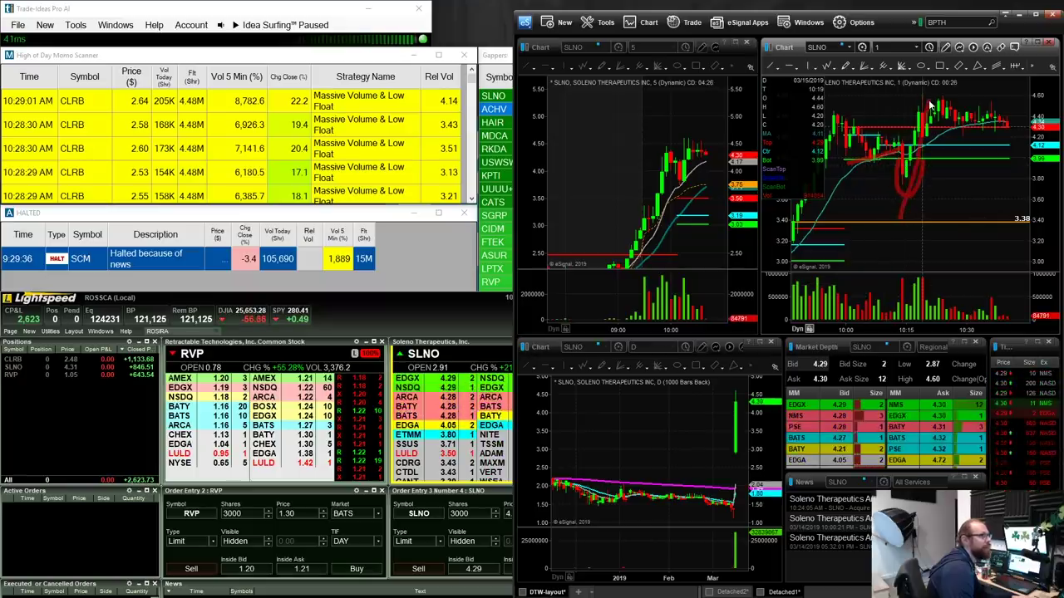
pyautogui.moveTo(915, 112)
pyautogui.mouseDown()
pyautogui.moveTo(928, 140)
pyautogui.moveTo(916, 97)
pyautogui.moveTo(944, 104)
pyautogui.mouseUp()
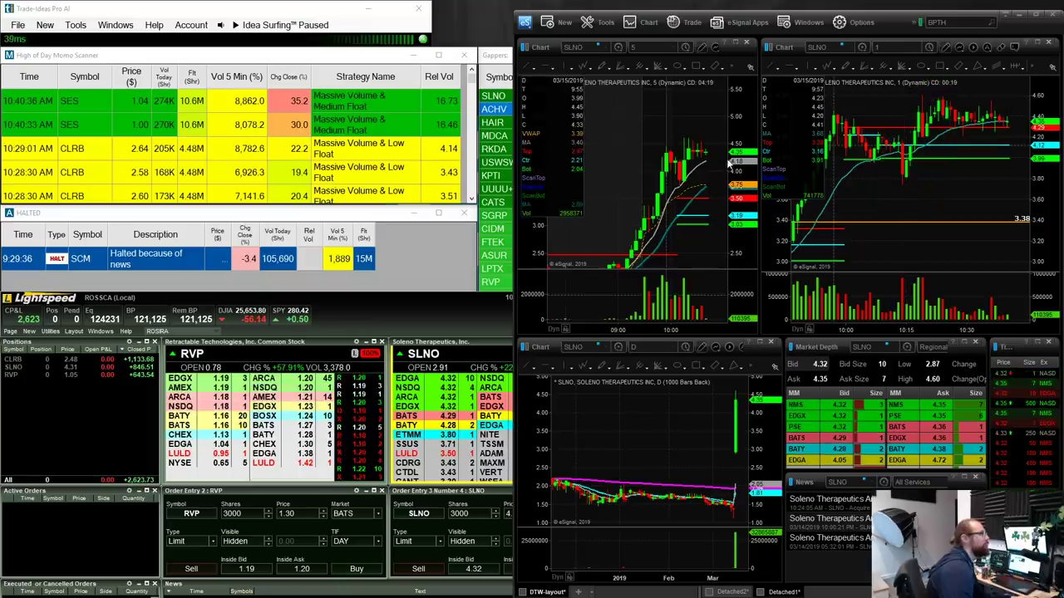
pyautogui.click(218, 20)
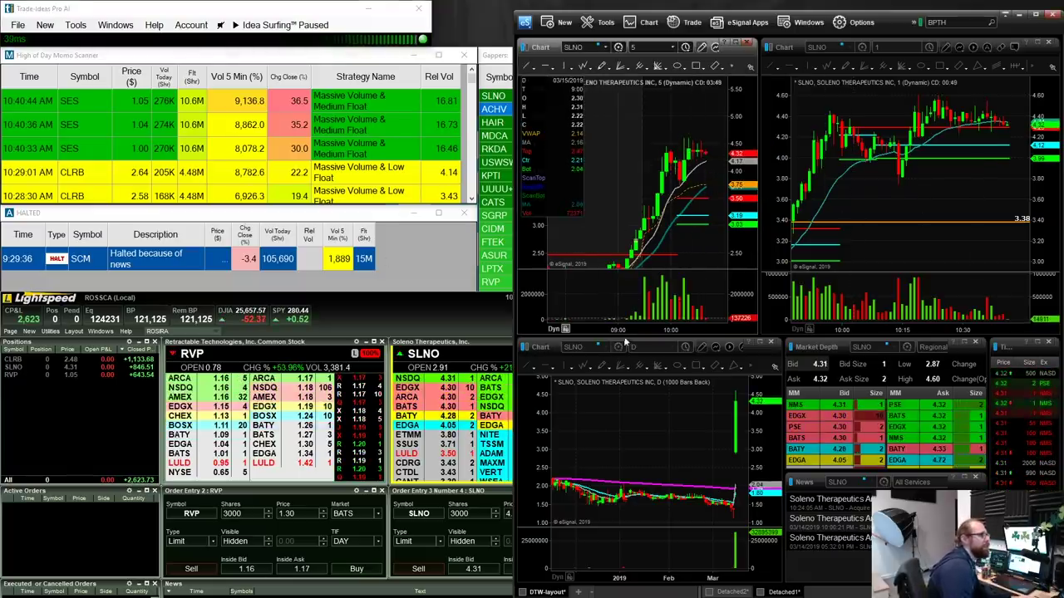
# Pan the 5-minute SLNO chart to 08:00 premarket and the 1-minute chart to the 09:25–09:45 open, compressed.
pyautogui.moveTo(648, 199); pyautogui.dragTo(703, 154)
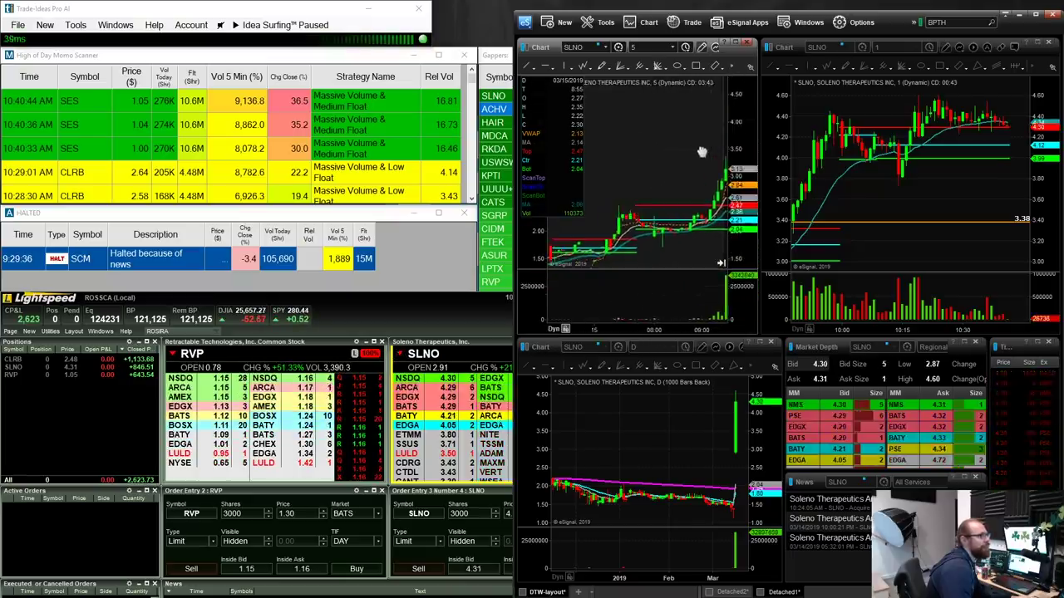
pyautogui.moveTo(839, 329); pyautogui.dragTo(1018, 158)
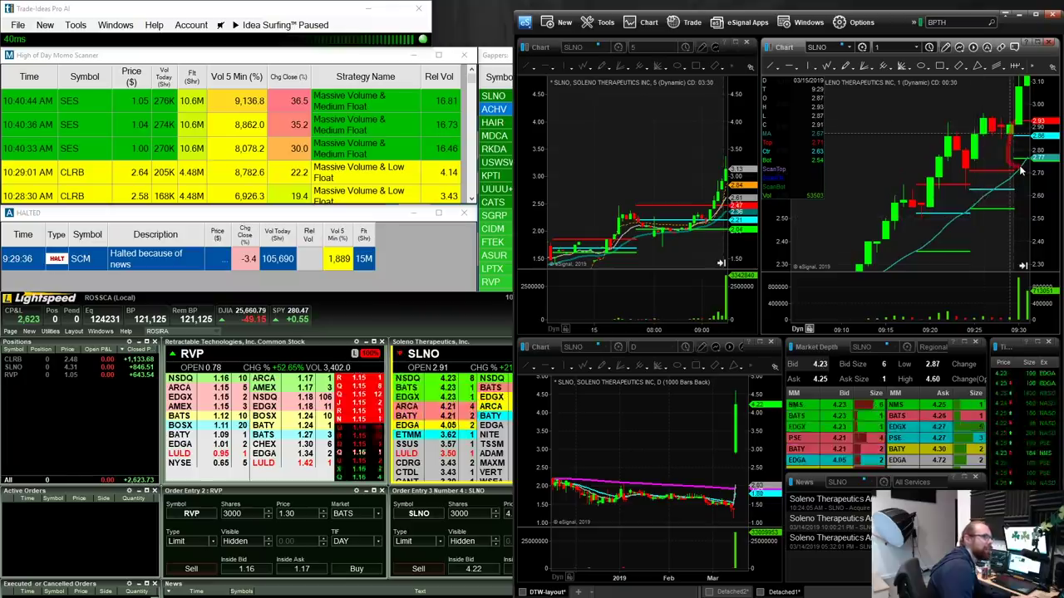
pyautogui.moveTo(991, 140)
pyautogui.mouseDown()
pyautogui.moveTo(1031, 174)
pyautogui.moveTo(1010, 106)
pyautogui.moveTo(989, 120)
pyautogui.moveTo(1019, 127)
pyautogui.mouseUp()
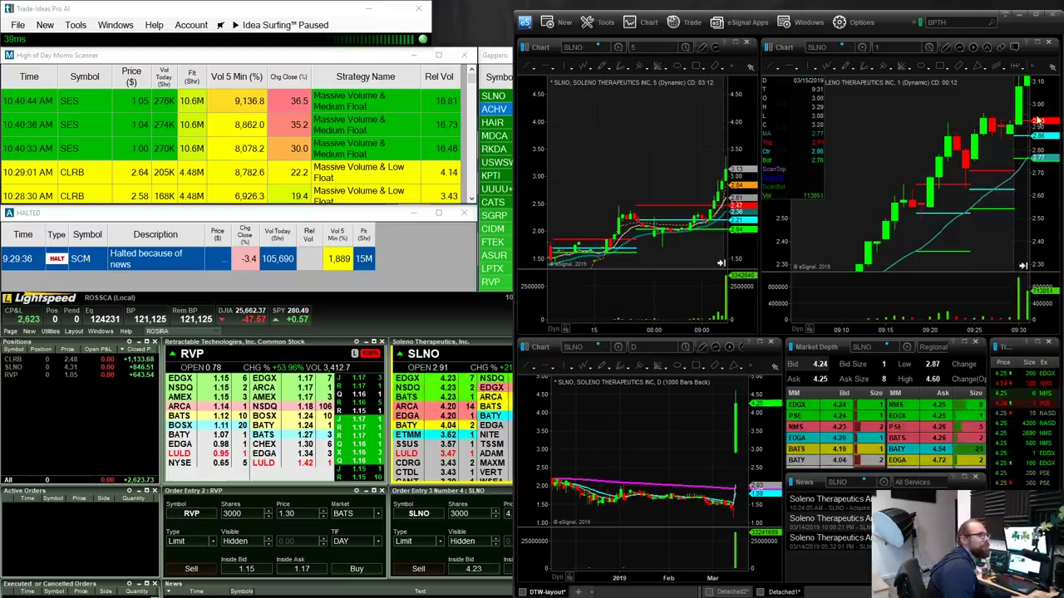
pyautogui.moveTo(1035, 156); pyautogui.dragTo(972, 208)
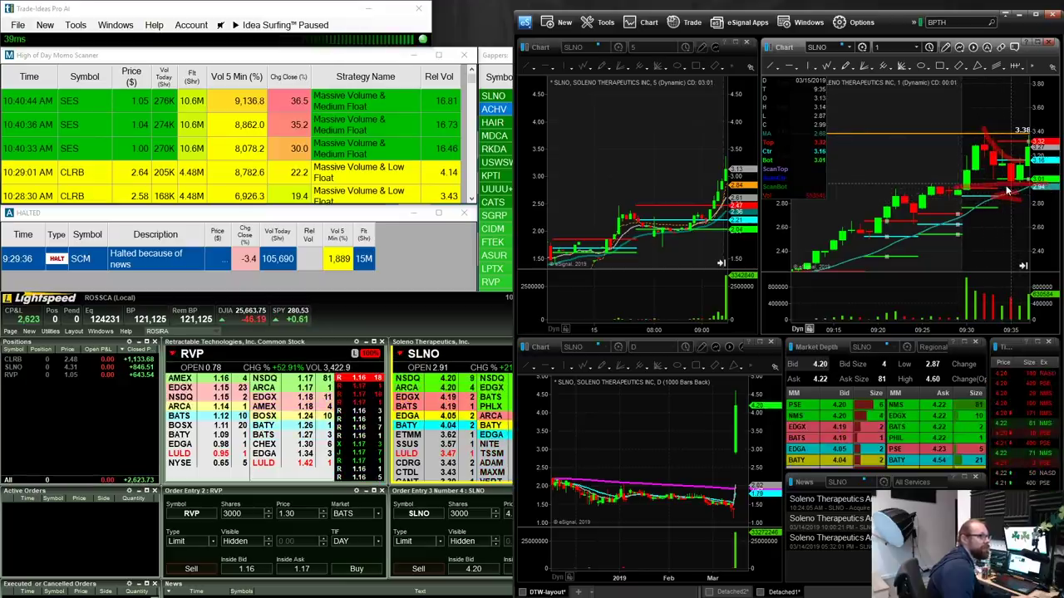
pyautogui.moveTo(1010, 196); pyautogui.dragTo(938, 207)
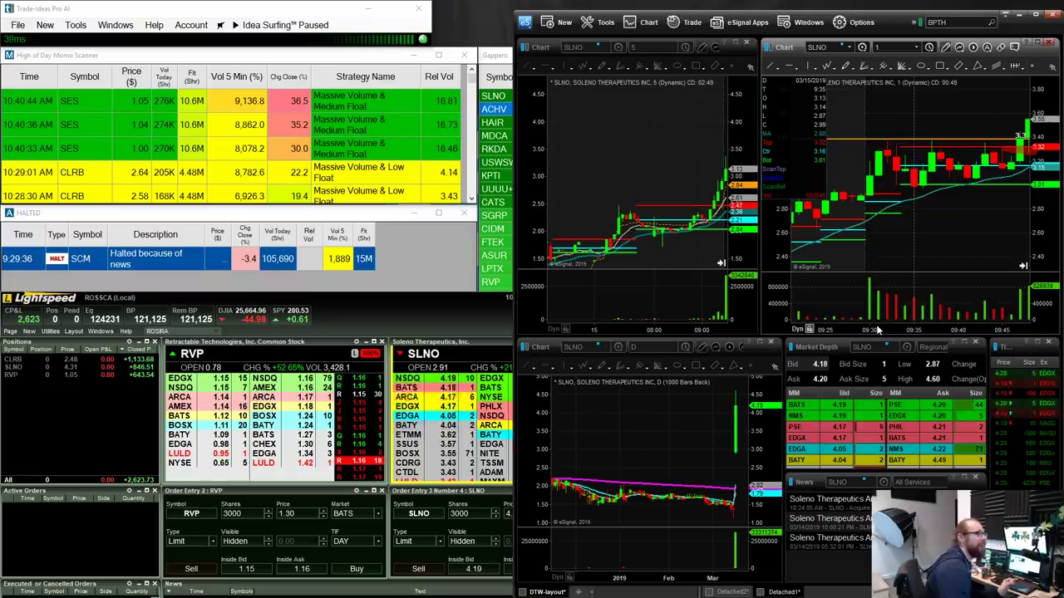
pyautogui.moveTo(877, 330); pyautogui.dragTo(887, 326)
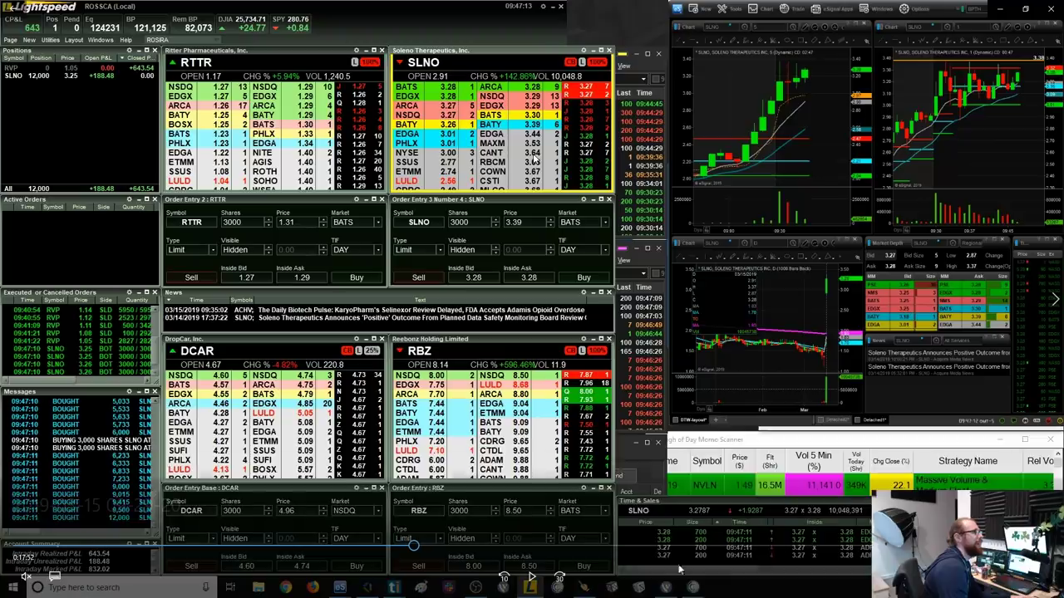
# Resume the session and sell SLNO with the F2 hotkey in two lots of 431 and 432 shares.
pyautogui.click(533, 579)
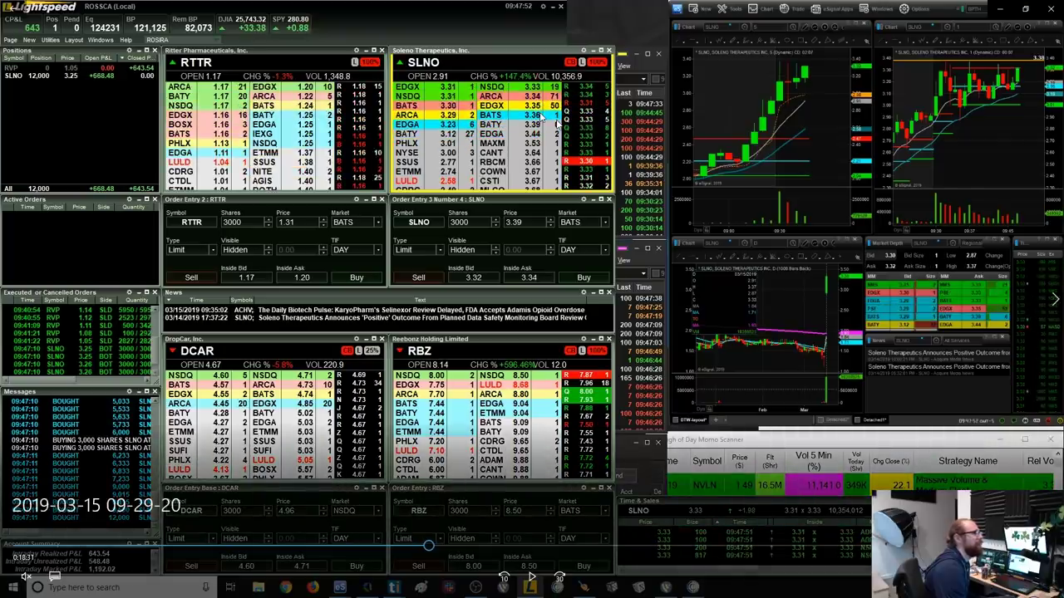
pyautogui.press('F2')
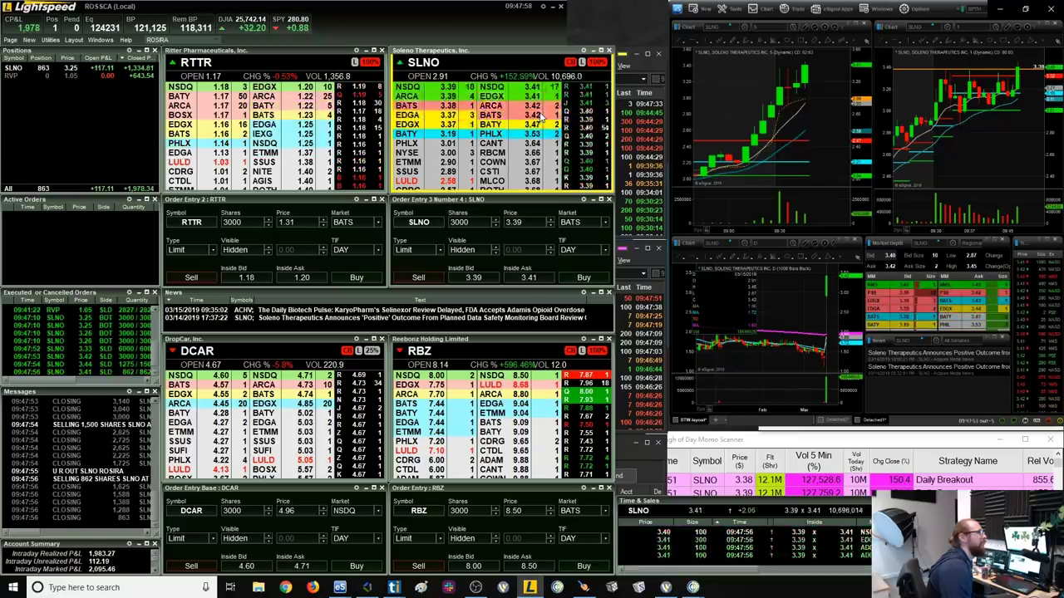
pyautogui.press('F2')
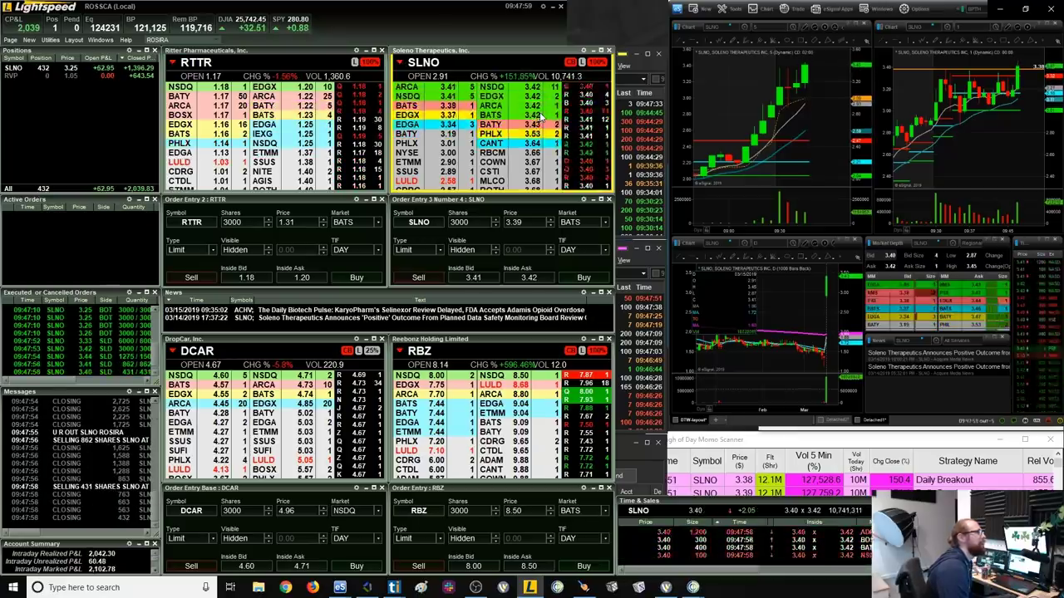
pyautogui.press('F2')
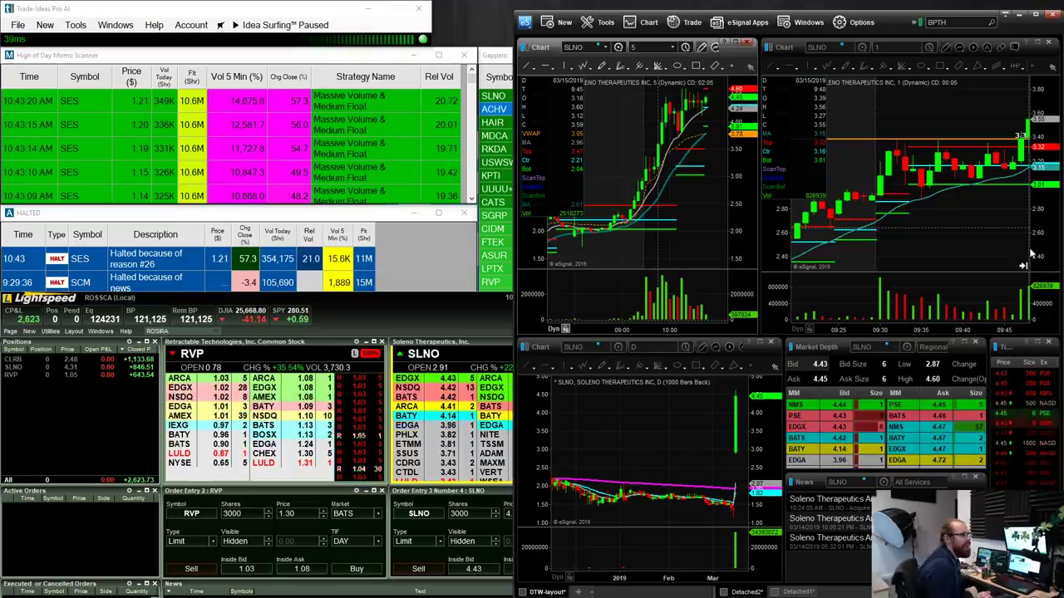
# Pan the 1-minute SLNO chart toward 09:45 and adjust its price scale around the latest bars.
pyautogui.moveTo(852, 160); pyautogui.dragTo(769, 213)
pyautogui.scroll(-5, 965, 208)
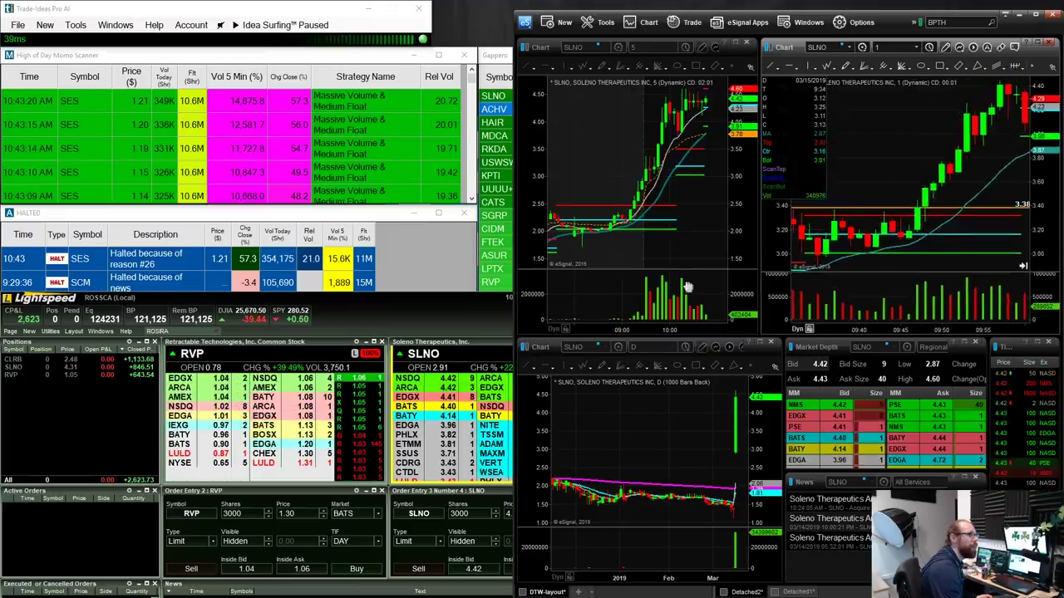
pyautogui.moveTo(971, 175); pyautogui.dragTo(968, 200)
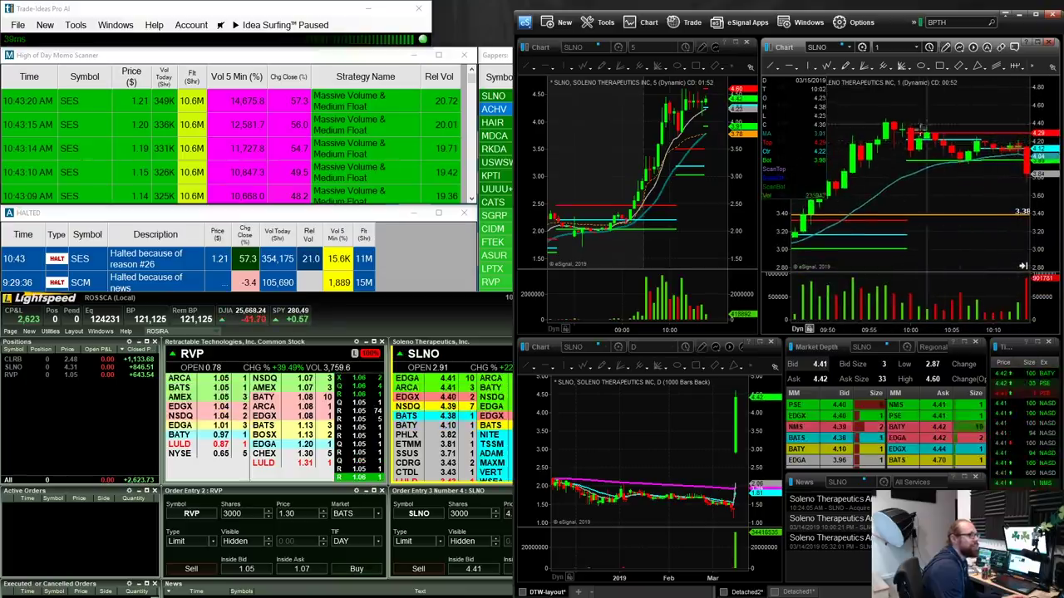
pyautogui.moveTo(1039, 142); pyautogui.dragTo(1040, 126)
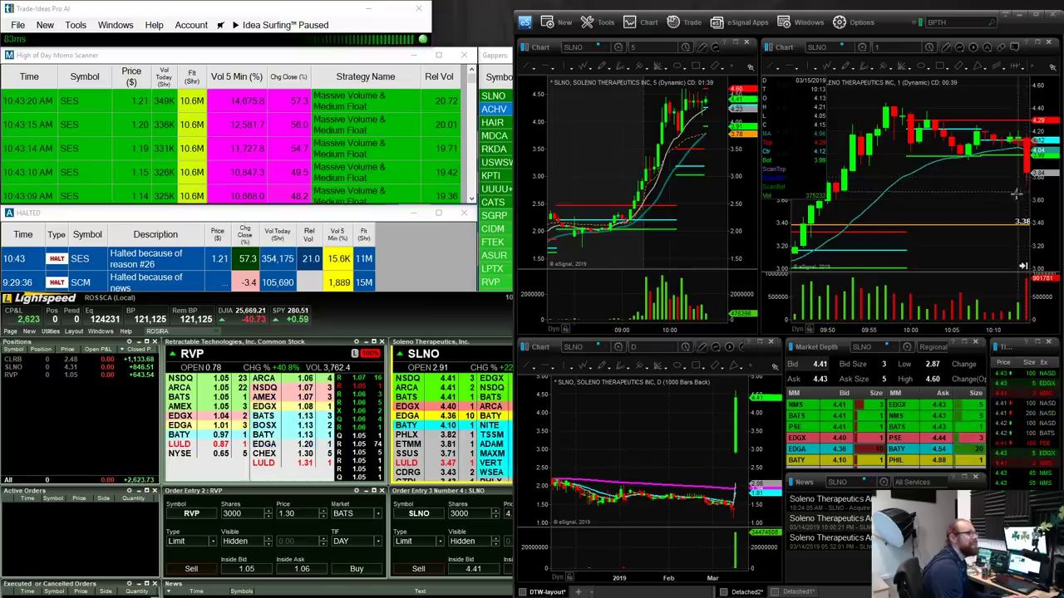
pyautogui.moveTo(1027, 191); pyautogui.dragTo(956, 204)
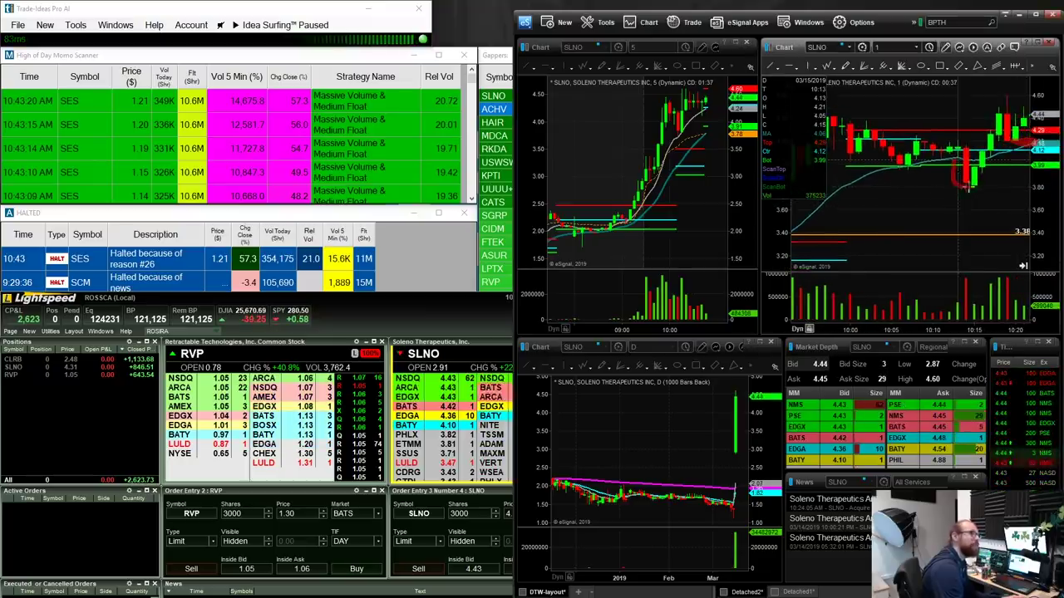
pyautogui.moveTo(997, 116); pyautogui.dragTo(1004, 108)
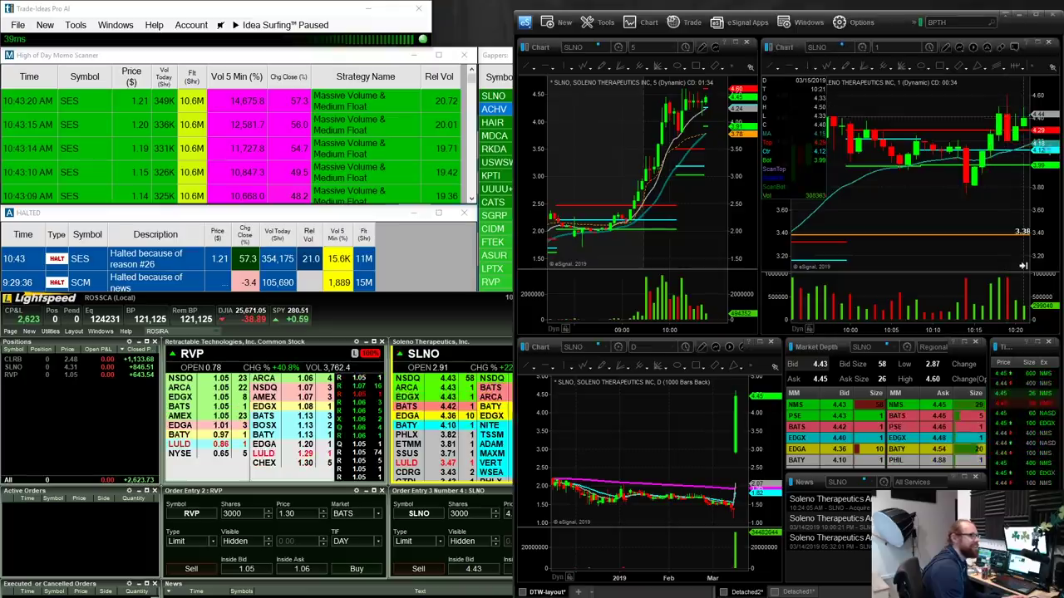
pyautogui.moveTo(1042, 176); pyautogui.dragTo(1042, 196)
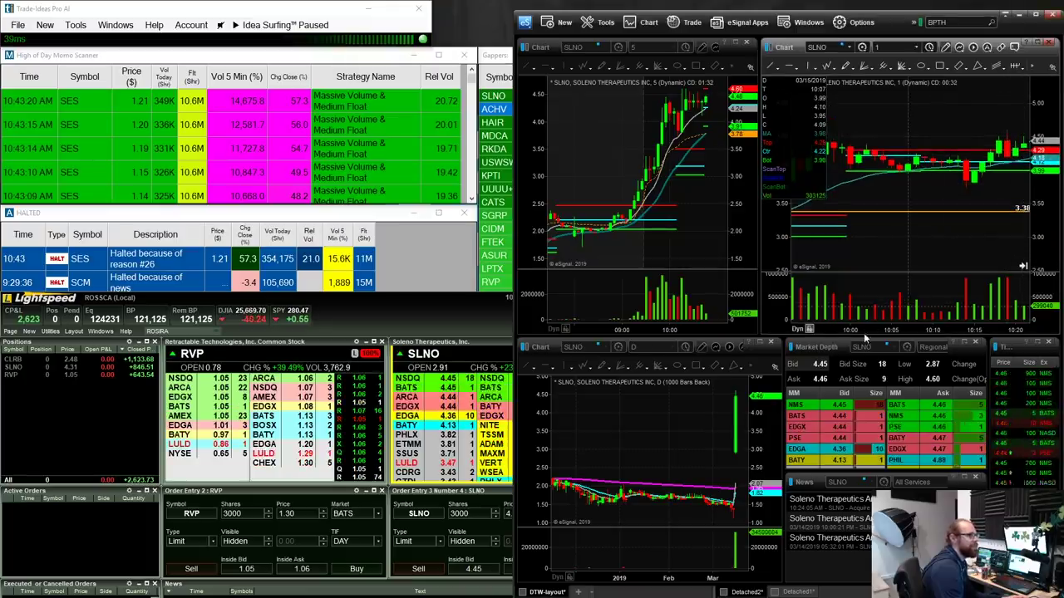
# Fine-tune the 1-minute chart's zoom and price range to 09:45–10:15, then activate the 5-minute chart.
pyautogui.scroll(-3, 936, 320)
pyautogui.scroll(1, 935, 320)
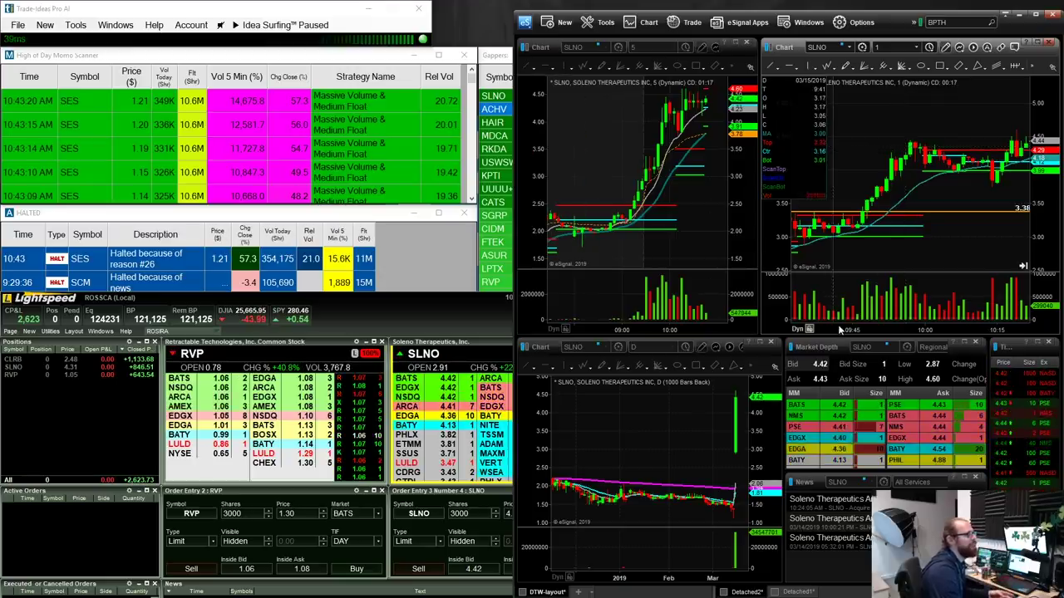
pyautogui.scroll(-1, 856, 316)
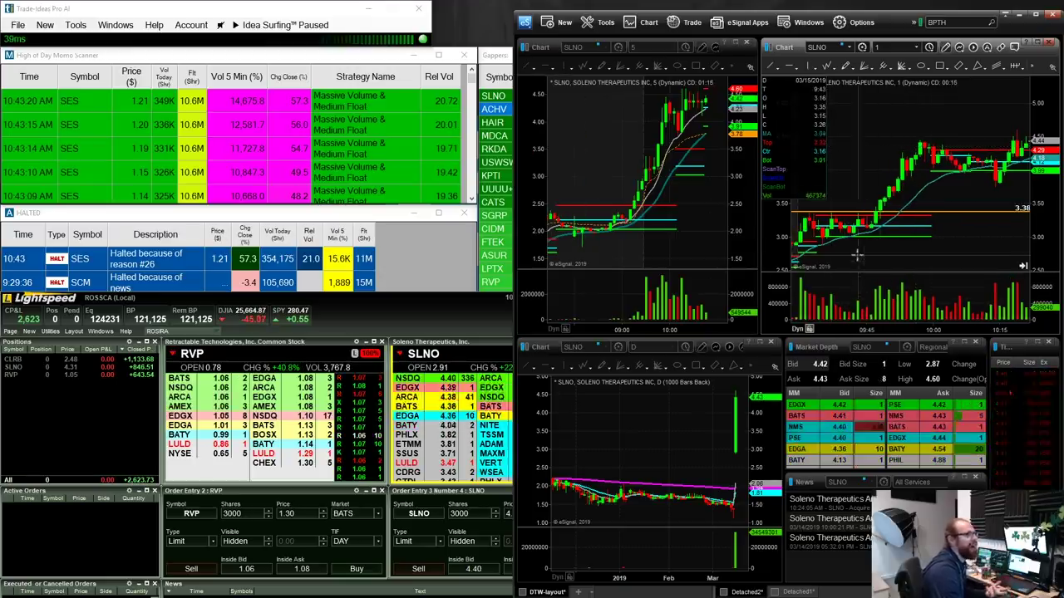
pyautogui.scroll(3, 929, 208)
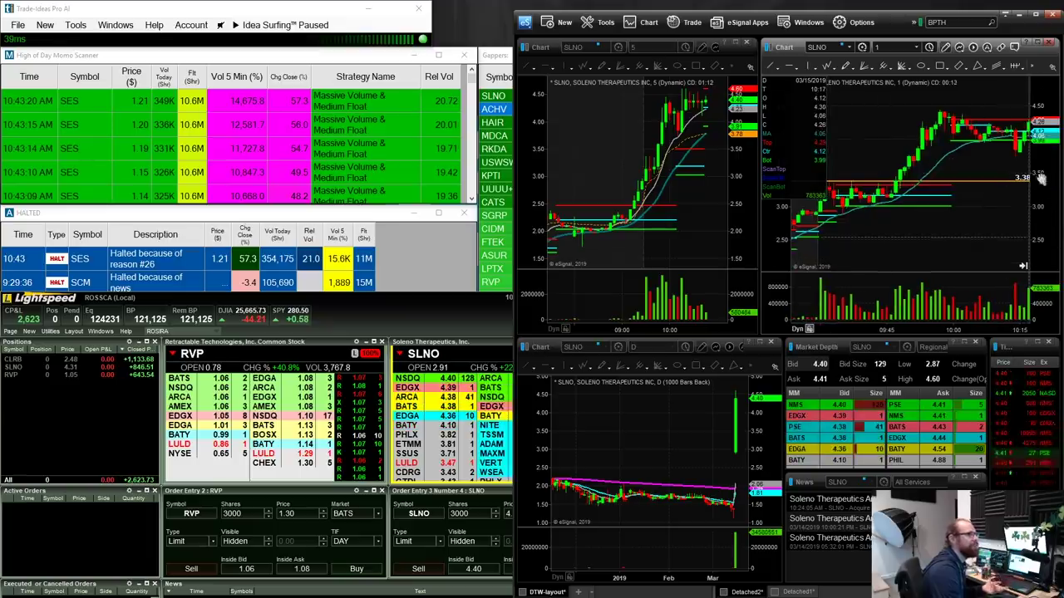
pyautogui.moveTo(1051, 221); pyautogui.dragTo(1037, 201)
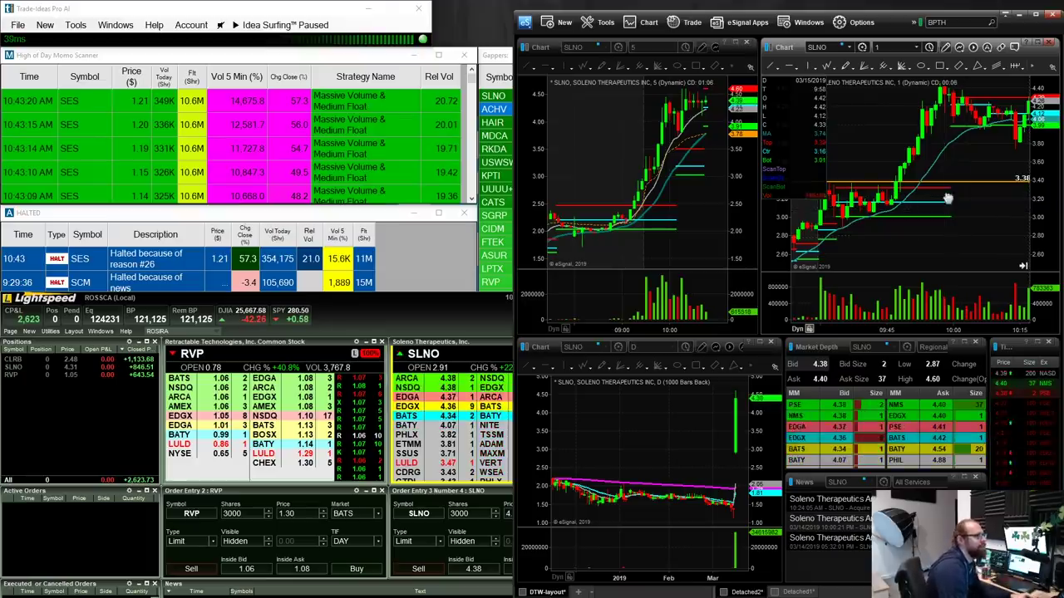
pyautogui.scroll(5, 952, 210)
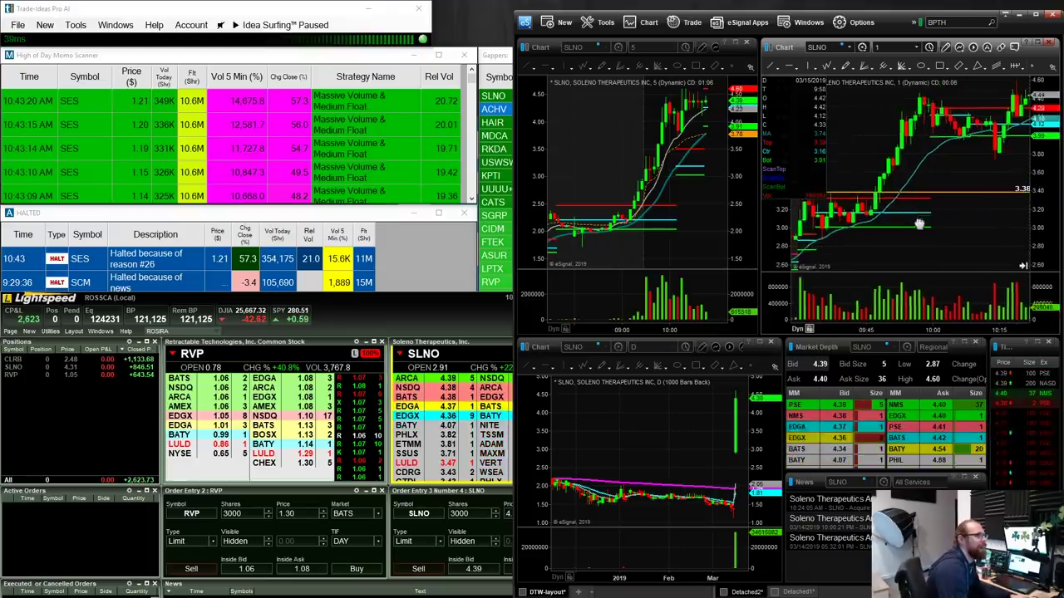
pyautogui.click(745, 149)
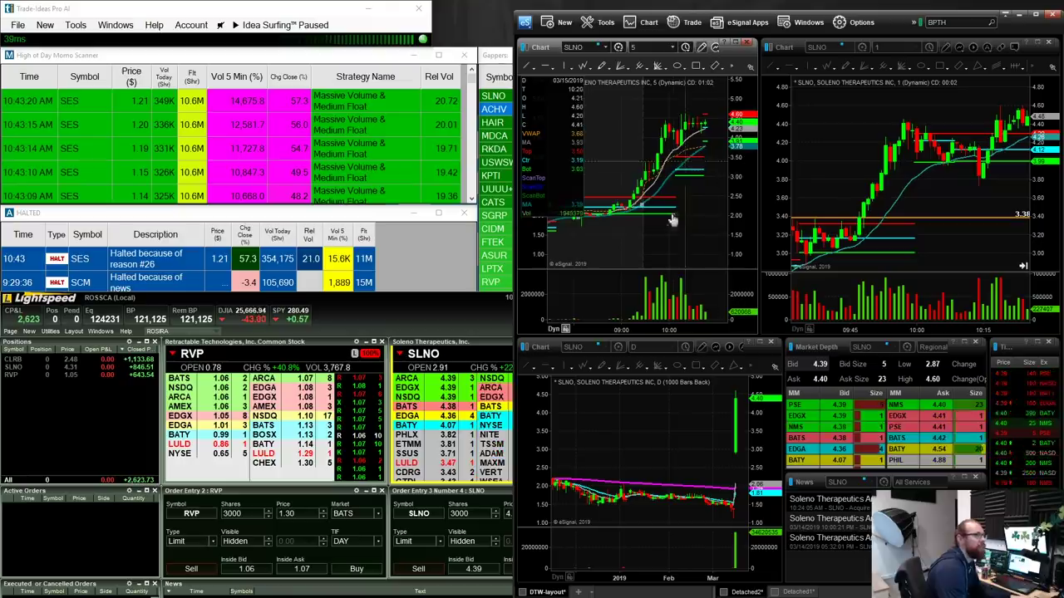
# Load RVP into the linked charts, clear its red scribbles, then switch them to CLRB.
pyautogui.write('R')
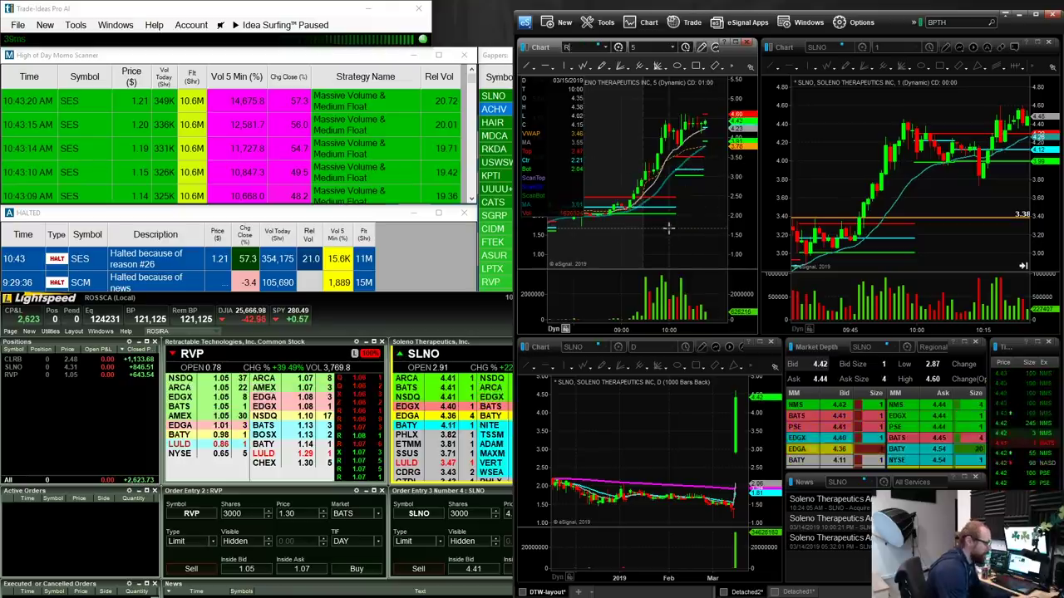
pyautogui.write('VP')
pyautogui.press('Return')
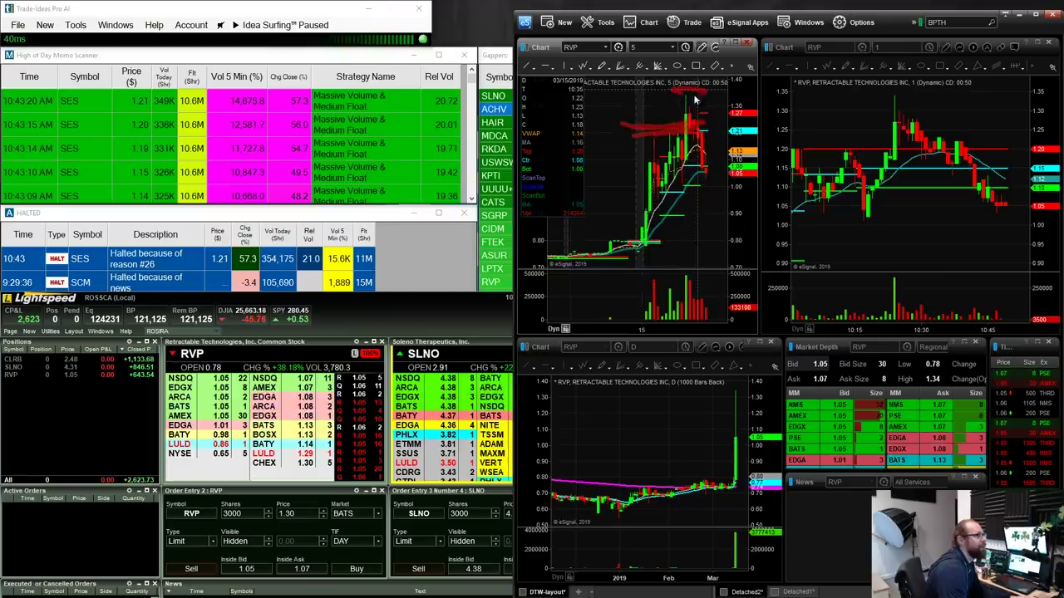
pyautogui.press('Escape')
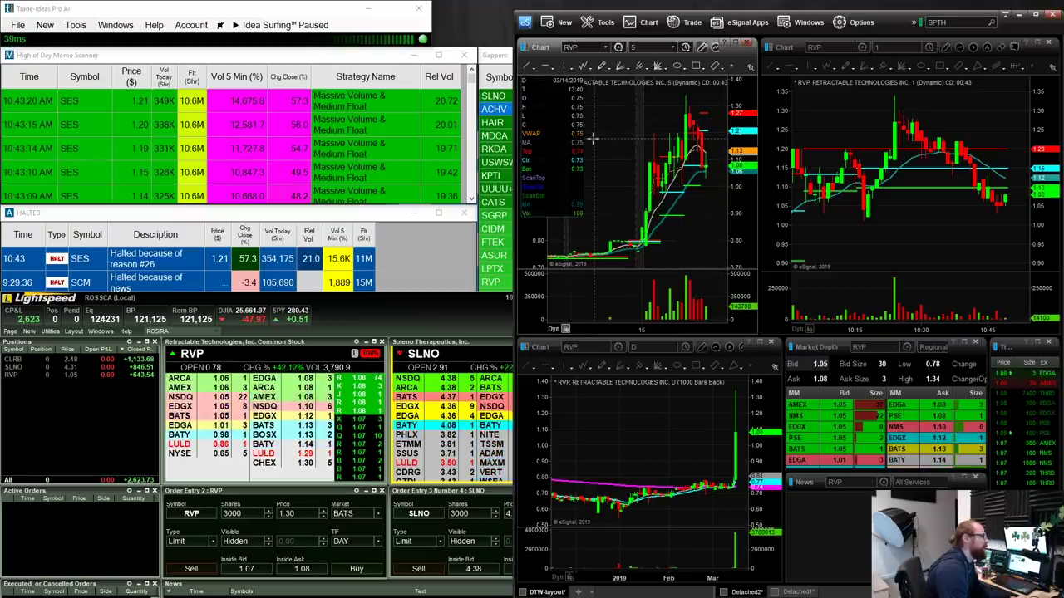
pyautogui.write('RB')
pyautogui.press('Return')
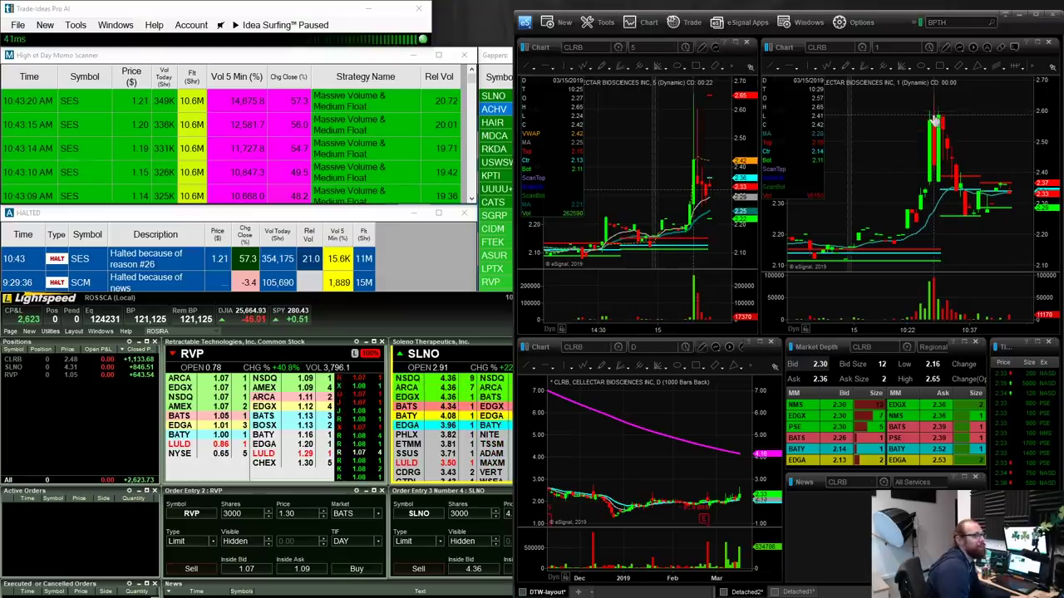
# Sketch and delete red marks around the CLRB 1-minute spike, then reload SLNO into the linked charts.
pyautogui.moveTo(920, 95); pyautogui.dragTo(984, 115)
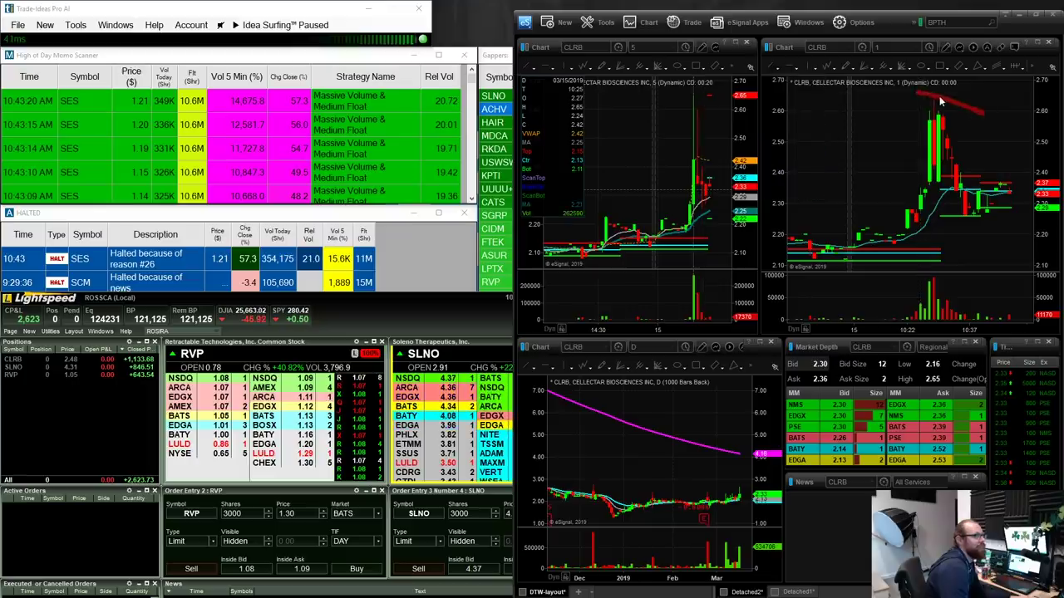
pyautogui.press('Delete')
pyautogui.scroll(5, 696, 330)
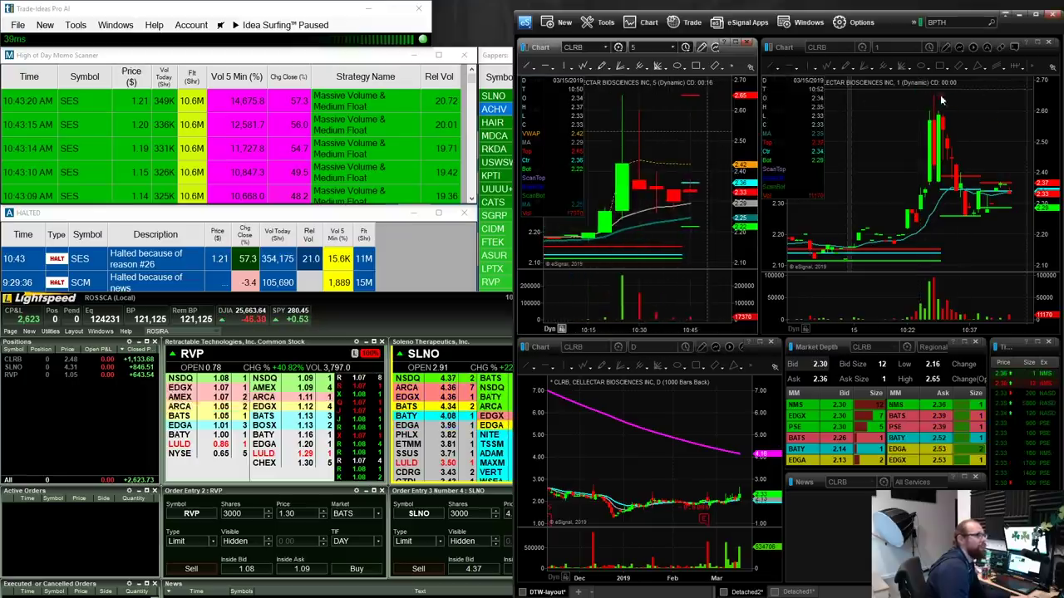
pyautogui.moveTo(942, 101); pyautogui.dragTo(906, 178)
pyautogui.moveTo(948, 112)
pyautogui.mouseDown()
pyautogui.moveTo(956, 143)
pyautogui.moveTo(981, 154)
pyautogui.mouseUp()
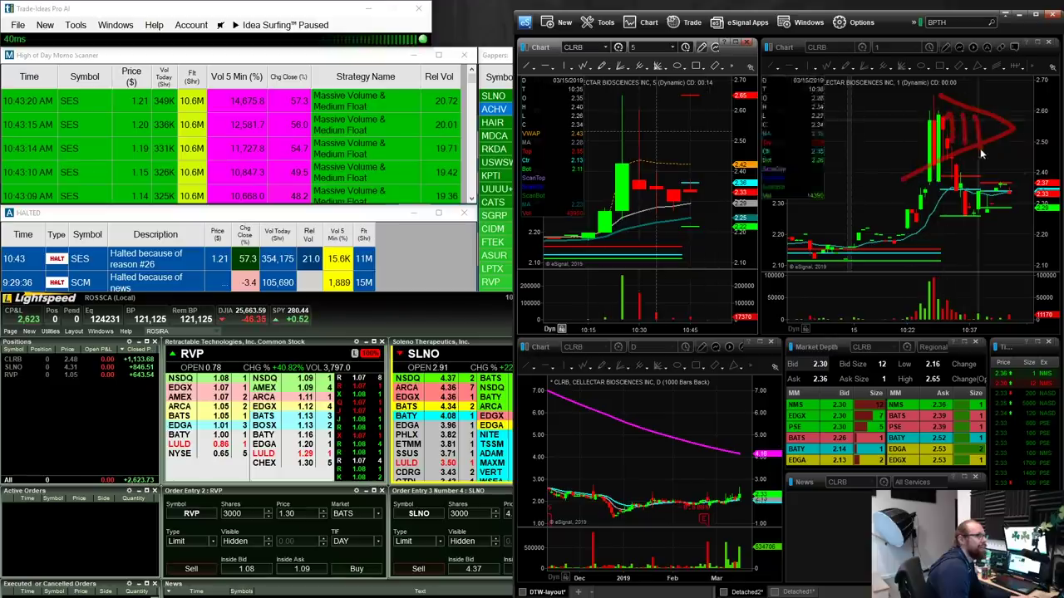
pyautogui.press('Delete')
pyautogui.moveTo(875, 93); pyautogui.dragTo(837, 96)
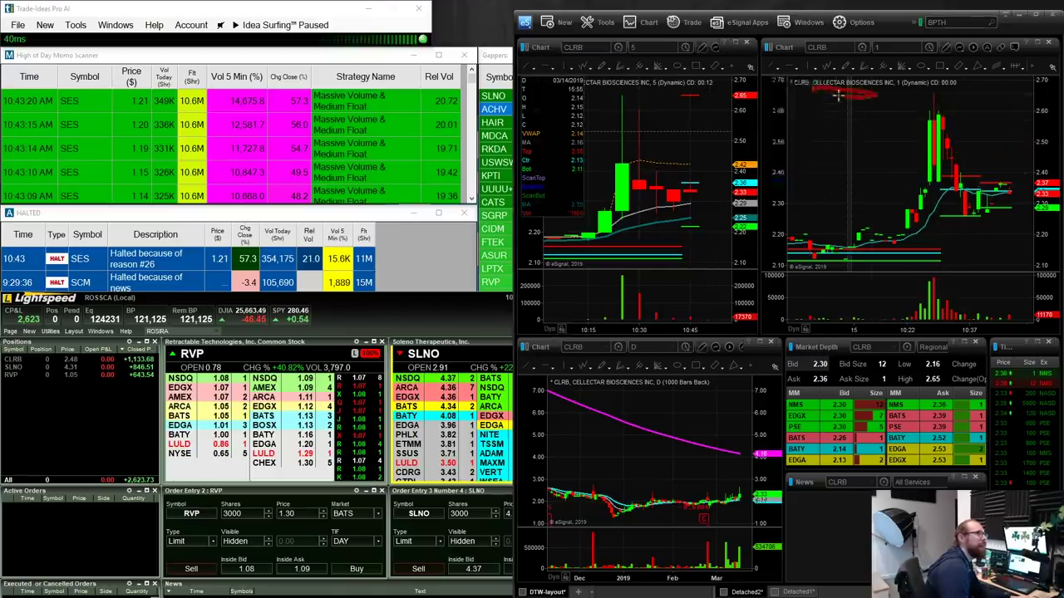
pyautogui.press('Delete')
pyautogui.write('SL')
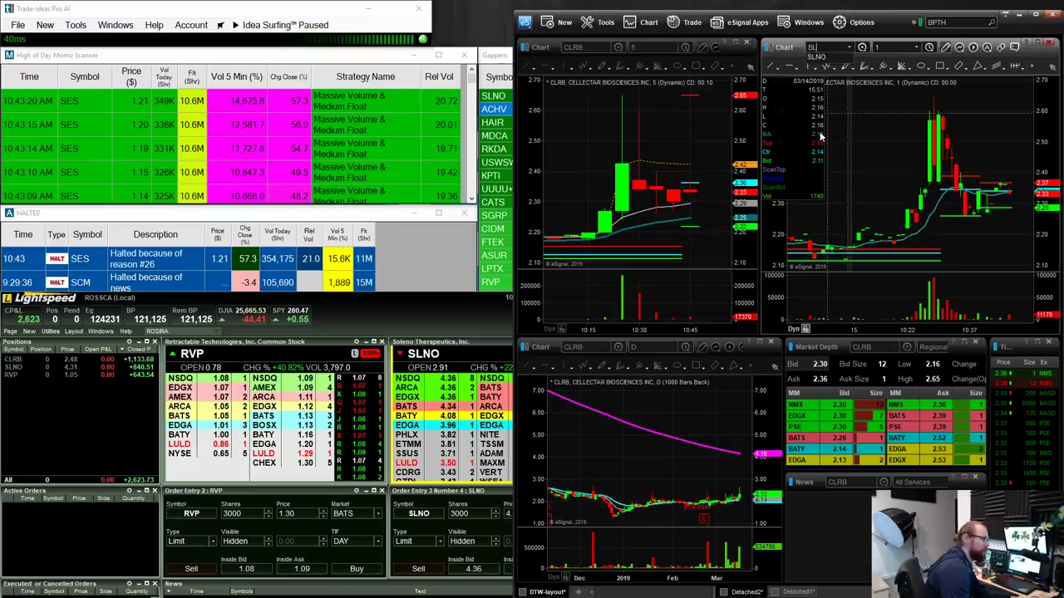
pyautogui.write('NO')
pyautogui.press('Return')
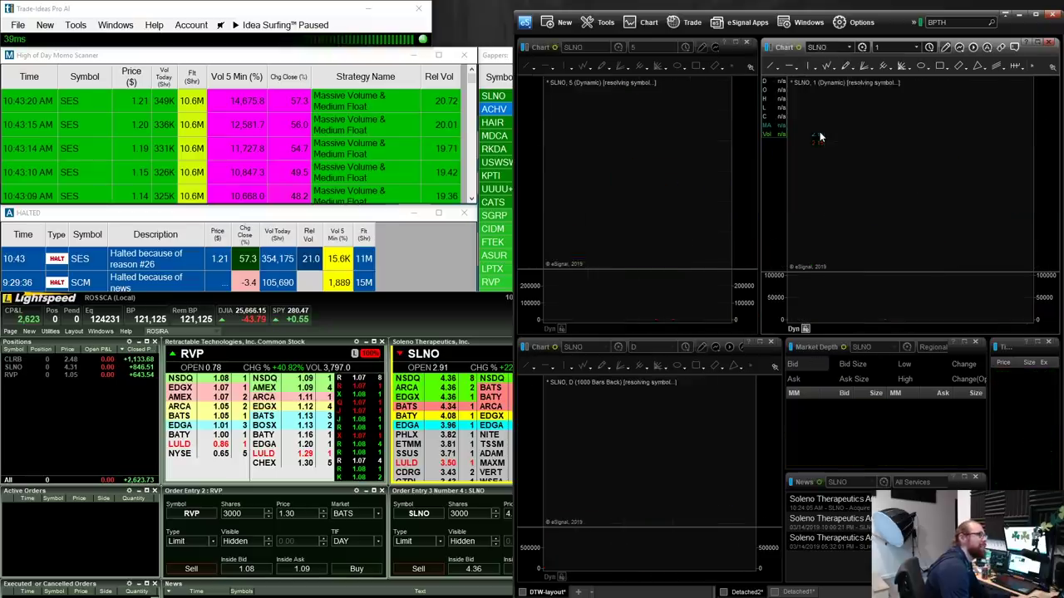
# Load ATOS into the linked charts and zoom its 1-minute chart out to the open.
pyautogui.write('ATOS')
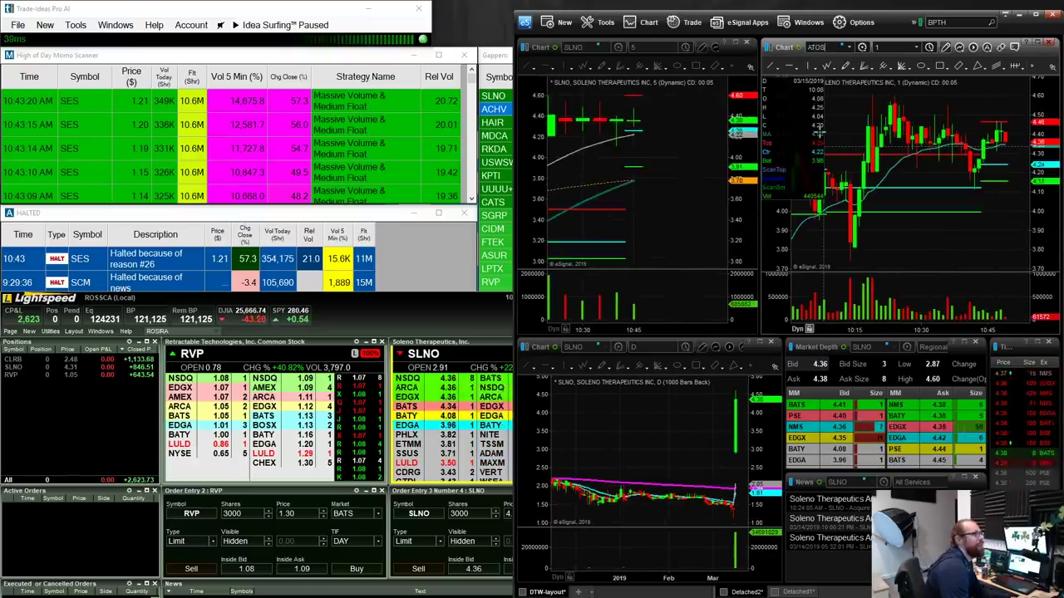
pyautogui.press('Return')
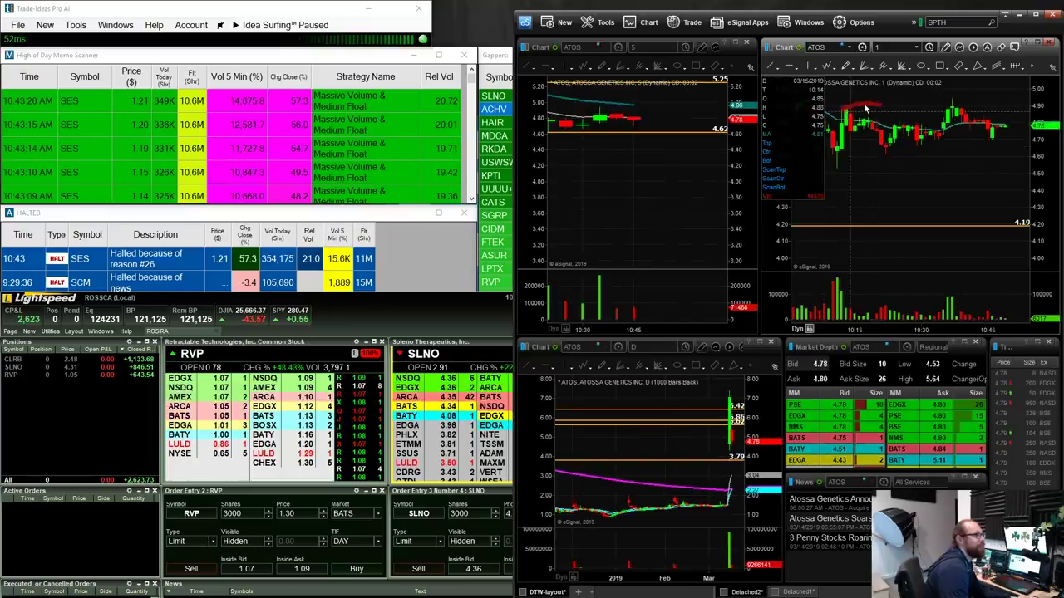
pyautogui.moveTo(844, 330); pyautogui.dragTo(704, 328)
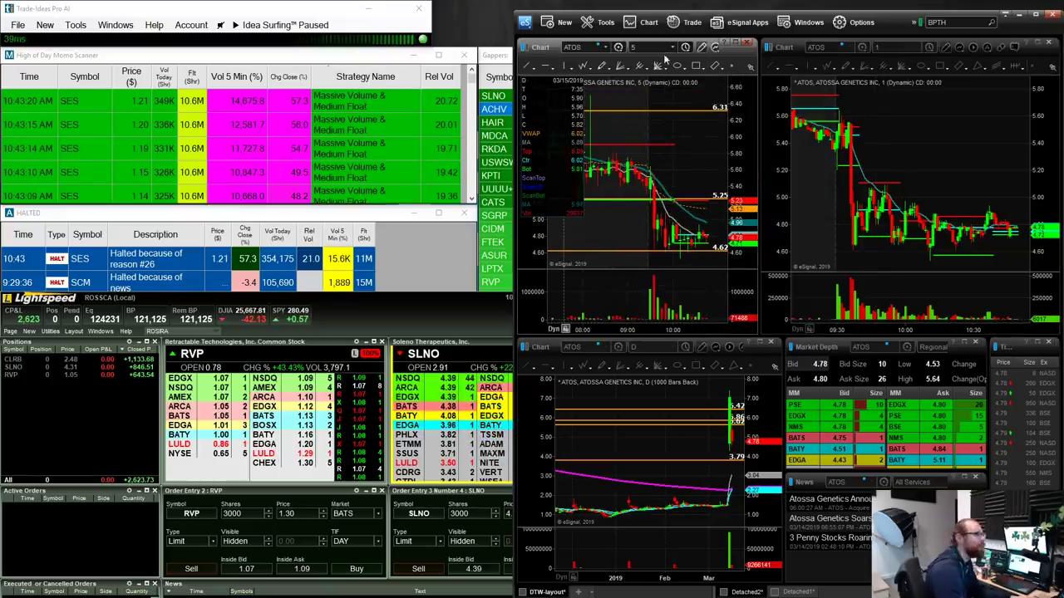
# Switch the linked charts through CLRB to PHAS and compress the daily chart back to autumn 2018.
pyautogui.write('CLKR')
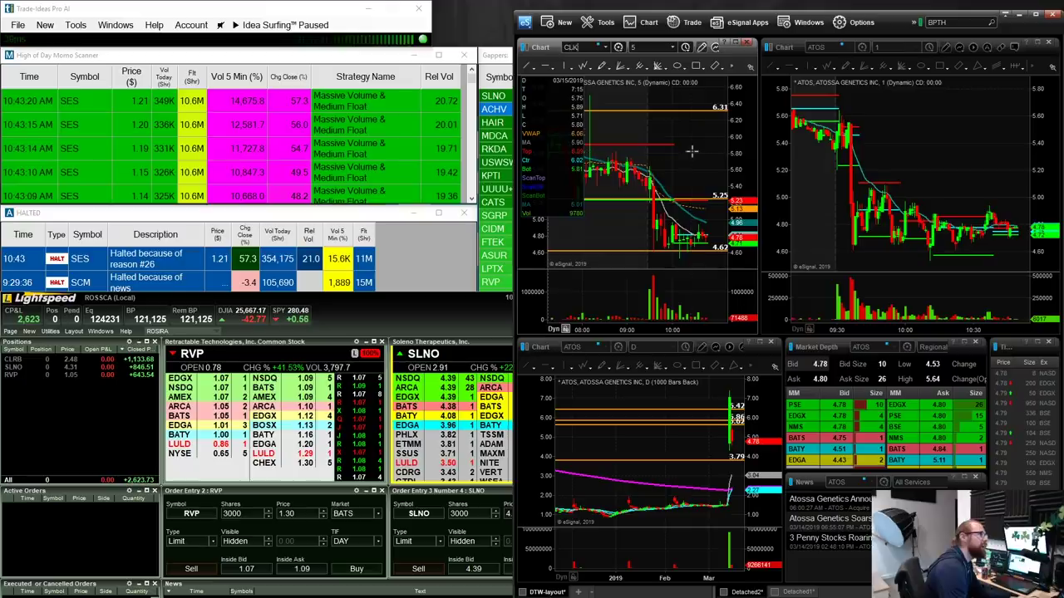
pyautogui.press('Return')
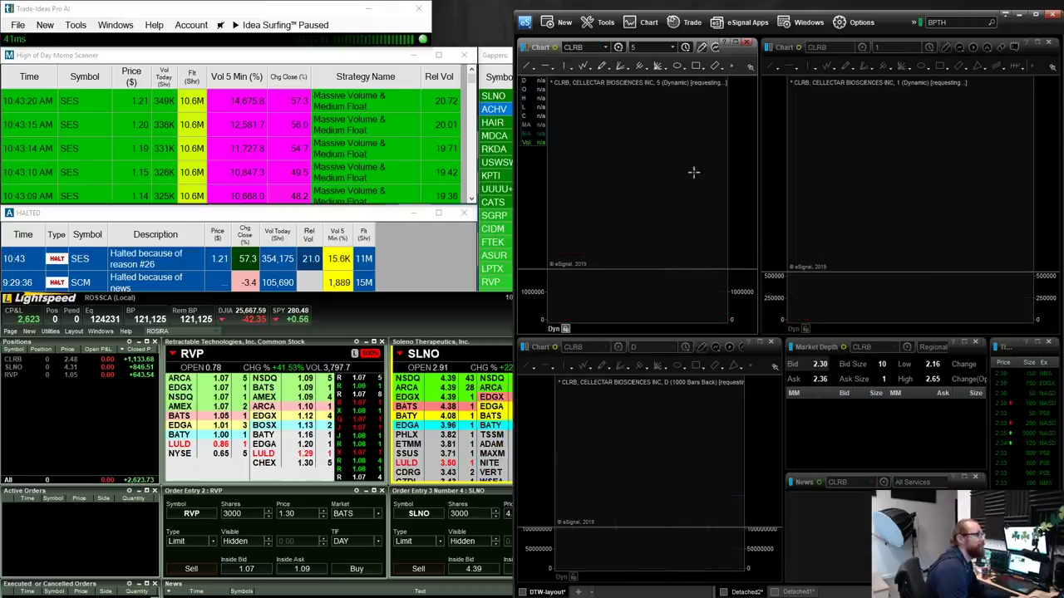
pyautogui.write('PHAS')
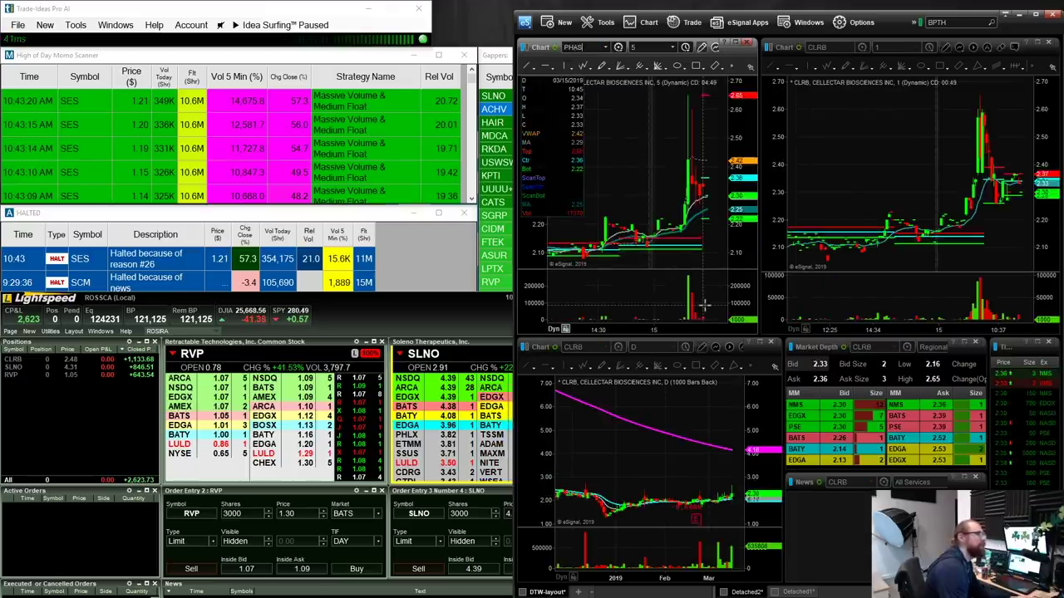
pyautogui.press('Return')
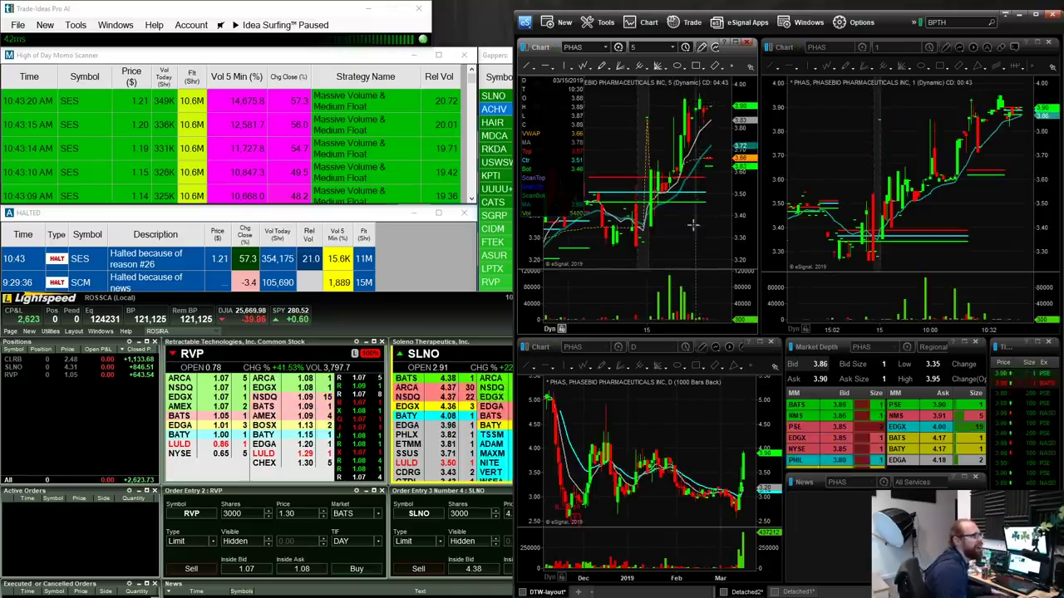
pyautogui.moveTo(612, 581); pyautogui.dragTo(687, 580)
pyautogui.moveTo(667, 402); pyautogui.dragTo(666, 395)
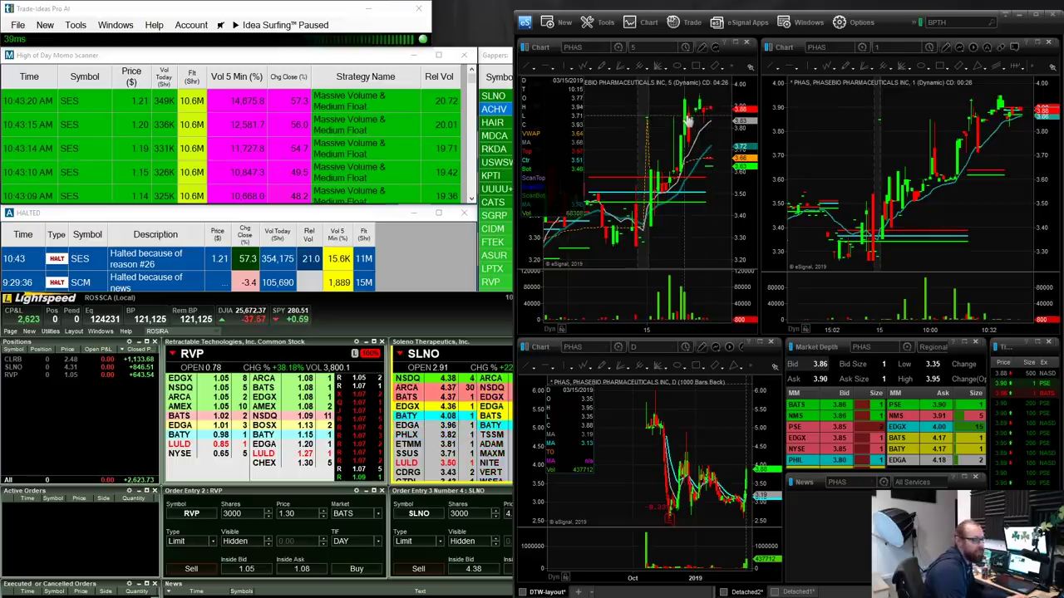
pyautogui.click(680, 125)
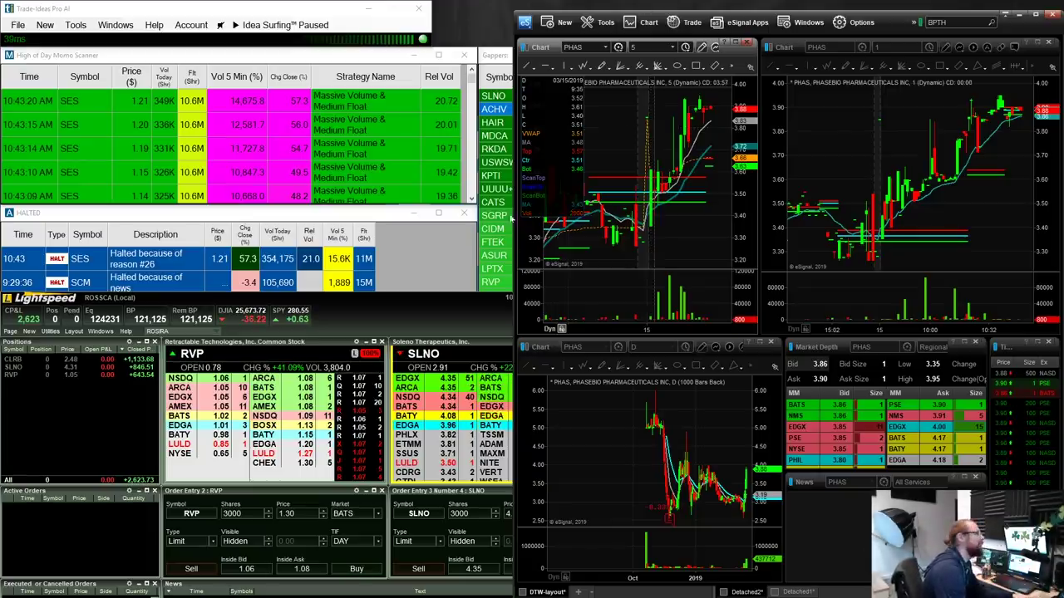
pyautogui.click(445, 351)
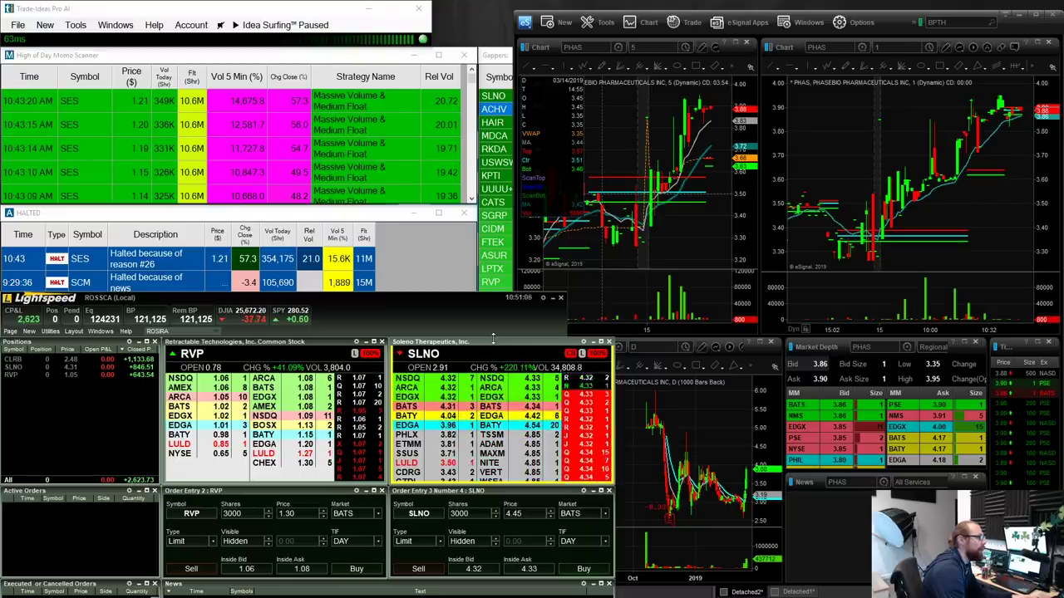
# Stretch the SLNO Level 2 window up to show more quotes, then shrink it back to normal height.
pyautogui.moveTo(493, 336); pyautogui.dragTo(466, 84)
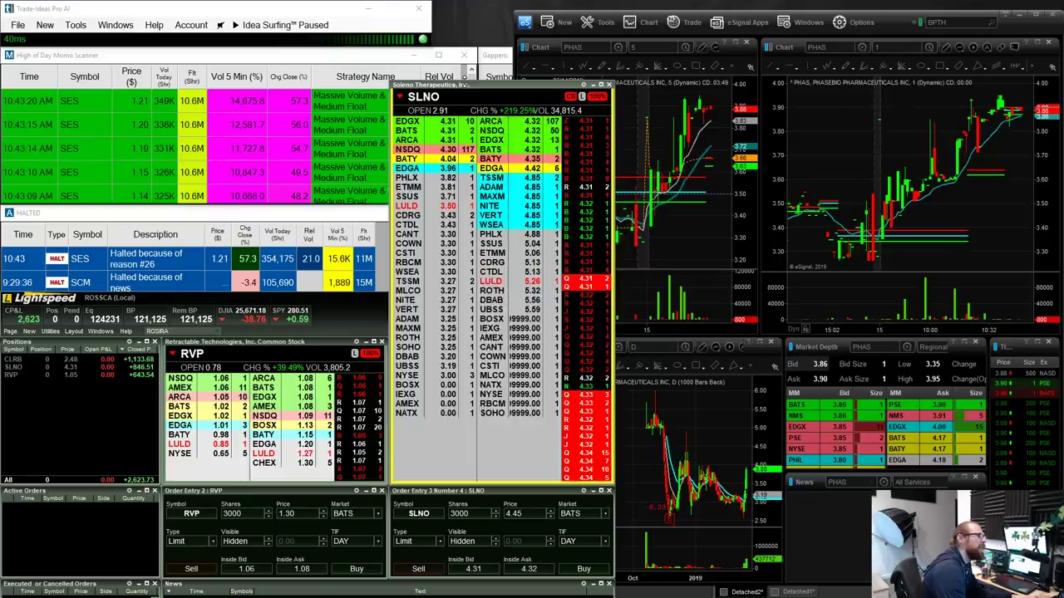
pyautogui.moveTo(498, 83); pyautogui.dragTo(502, 141)
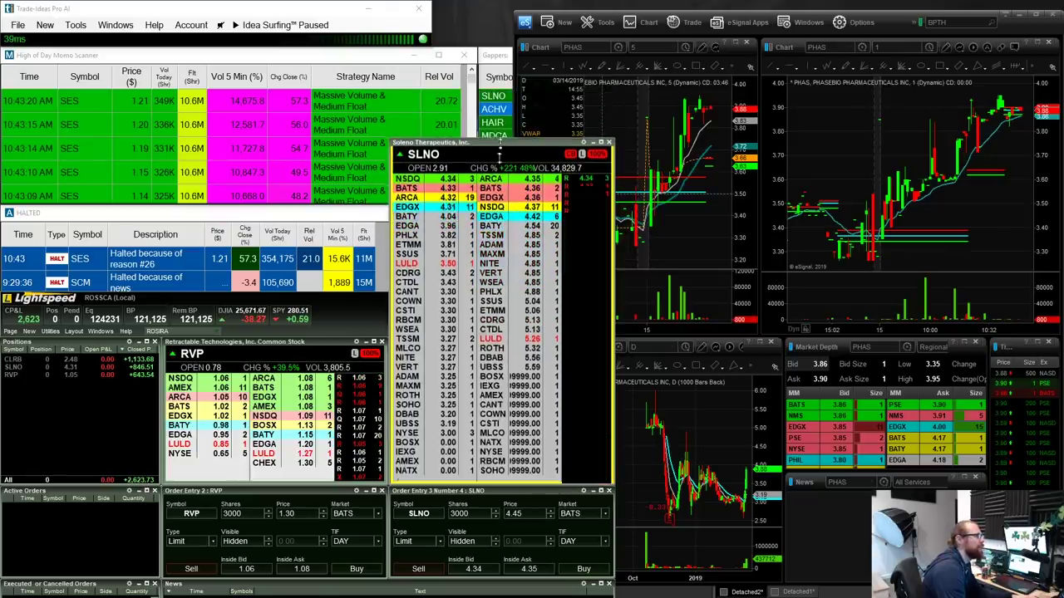
pyautogui.moveTo(499, 146); pyautogui.dragTo(499, 342)
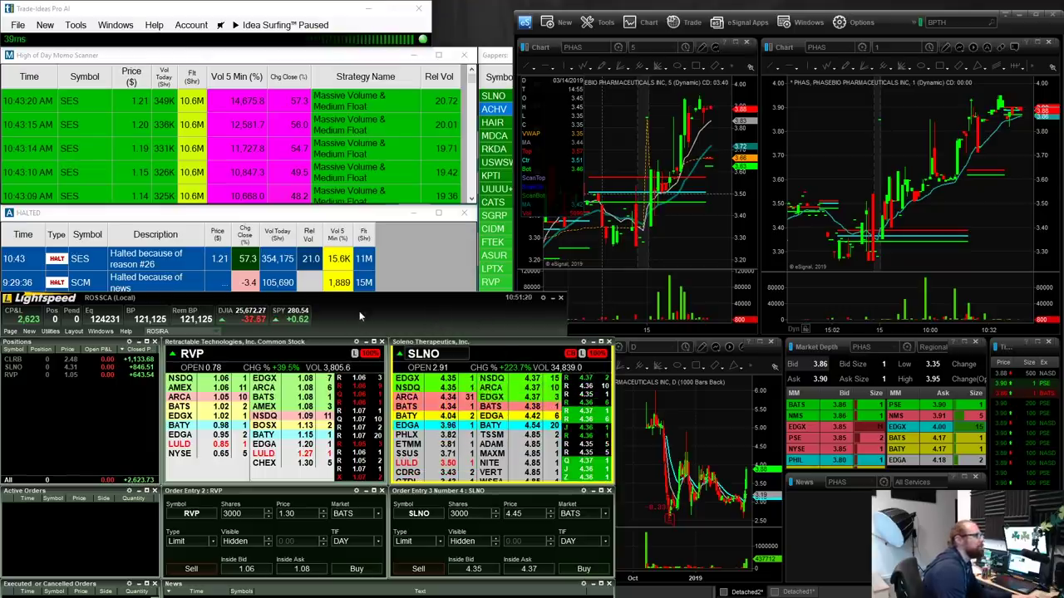
pyautogui.moveTo(362, 307)
pyautogui.mouseDown()
pyautogui.moveTo(372, 307)
pyautogui.moveTo(362, 308)
pyautogui.mouseUp()
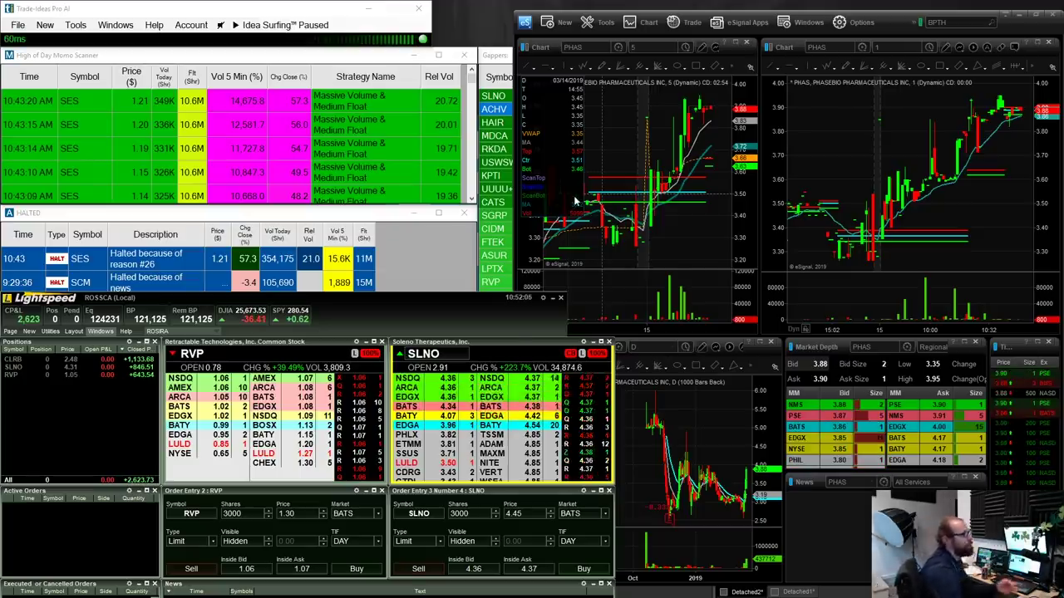
pyautogui.click(659, 239)
# Load SPY into the linked charts, zoom the daily chart to February–March, and circle the buying-power figure.
pyautogui.write('SPY')
pyautogui.press('Return')
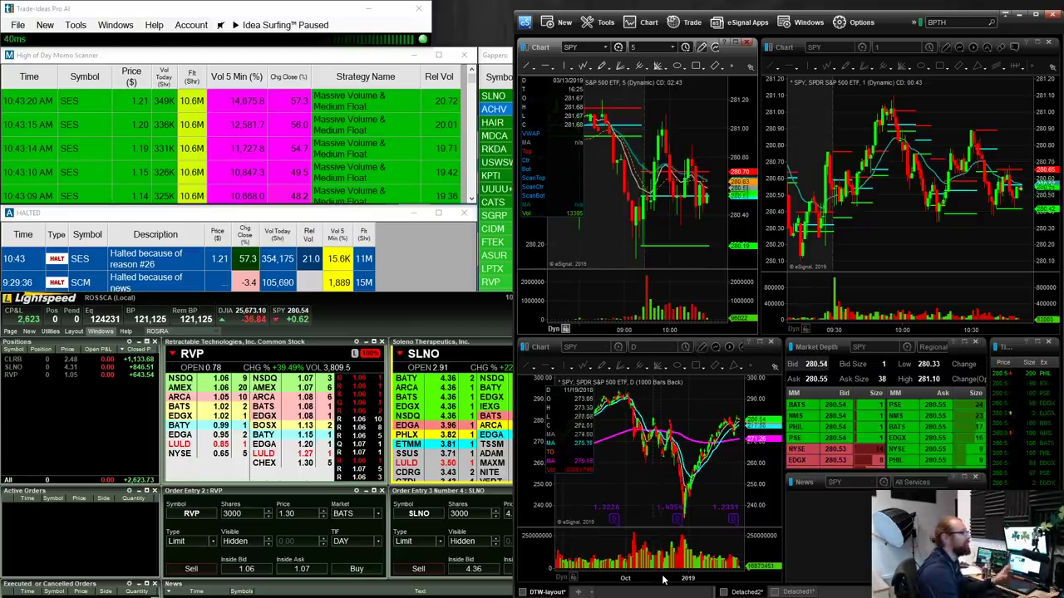
pyautogui.moveTo(643, 575); pyautogui.dragTo(556, 576)
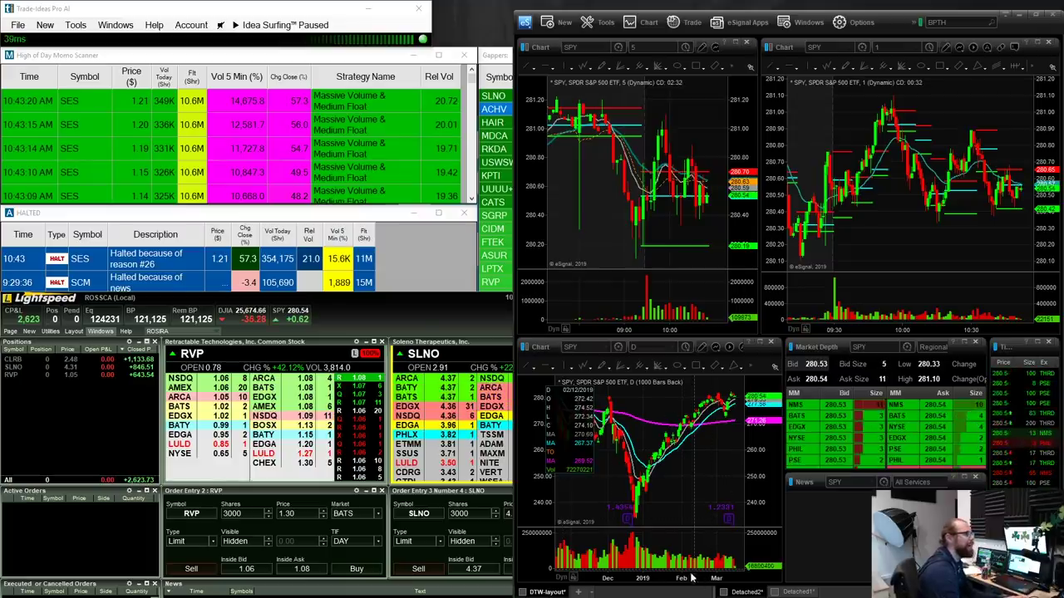
pyautogui.scroll(3, 665, 572)
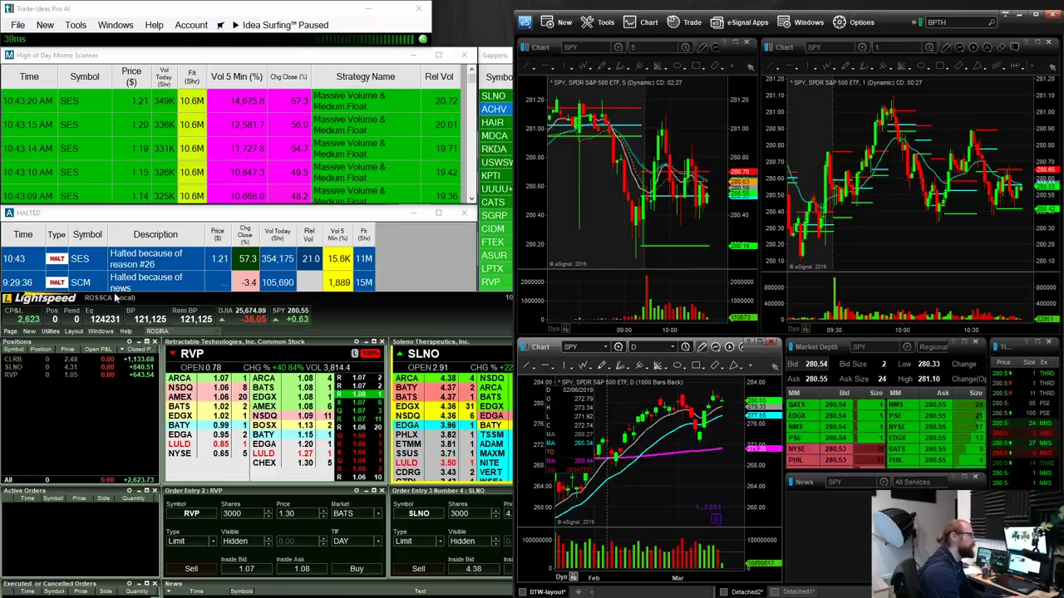
pyautogui.moveTo(116, 300); pyautogui.dragTo(97, 305)
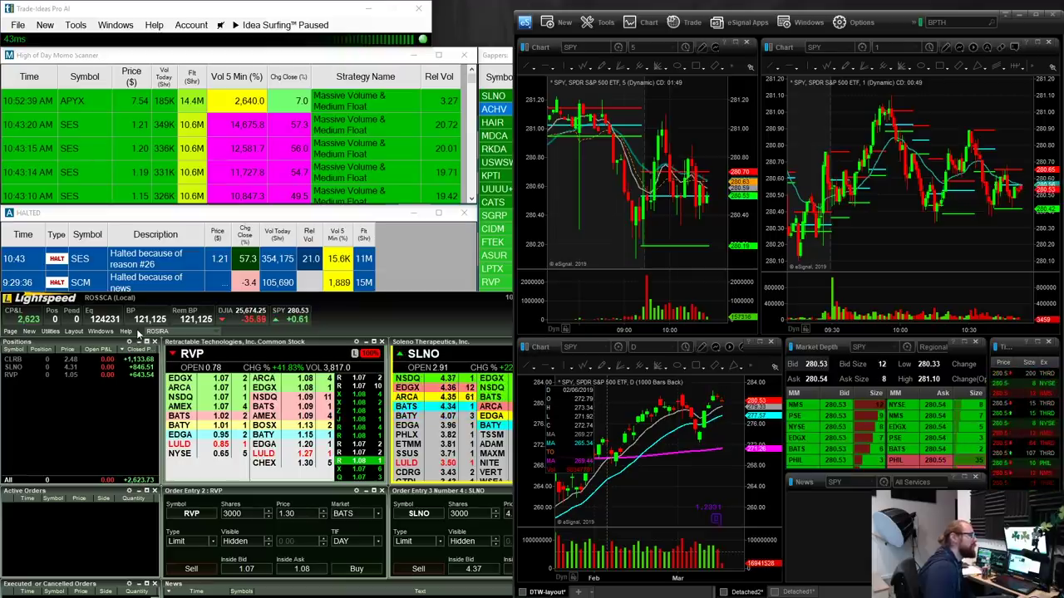
# Bring the Lightspeed window with the SLNO Level 2 and order ticket back to the front.
pyautogui.click(332, 311)
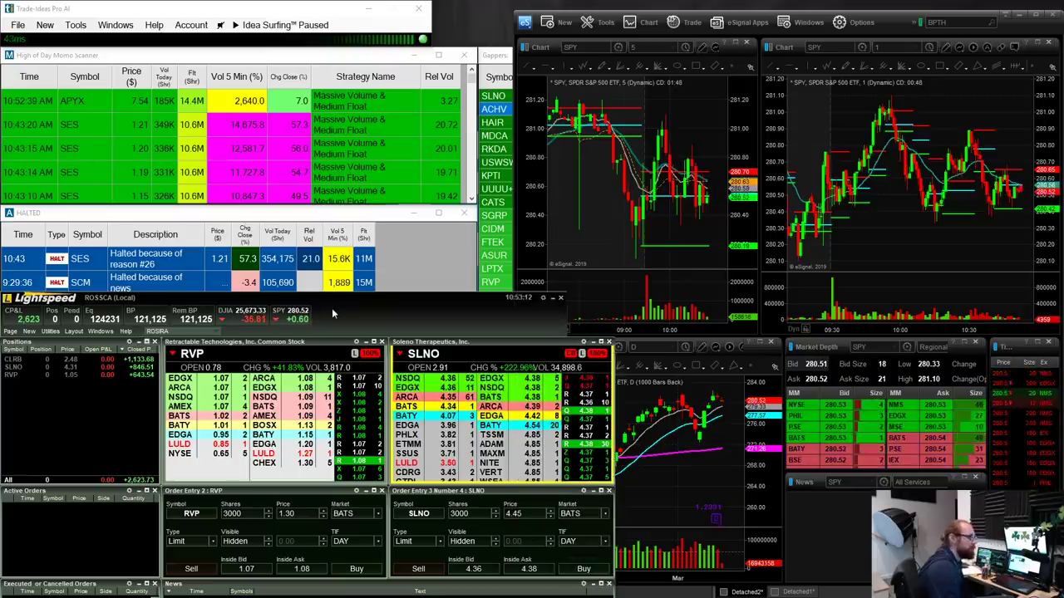